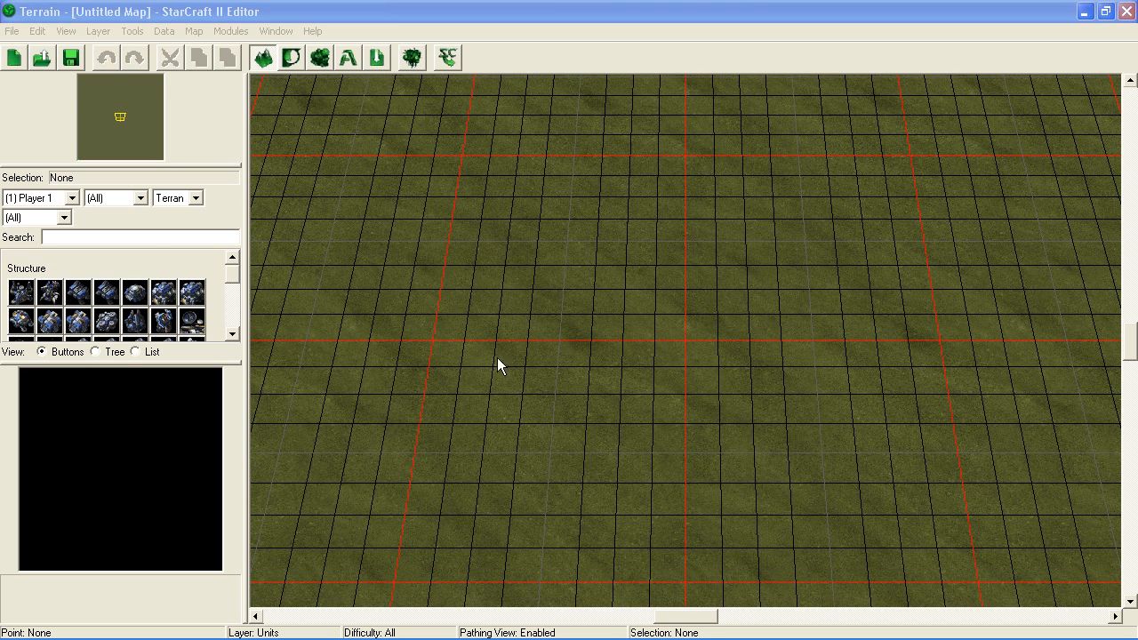
# Open the Data module for the untitled map
pyautogui.click(197, 8)
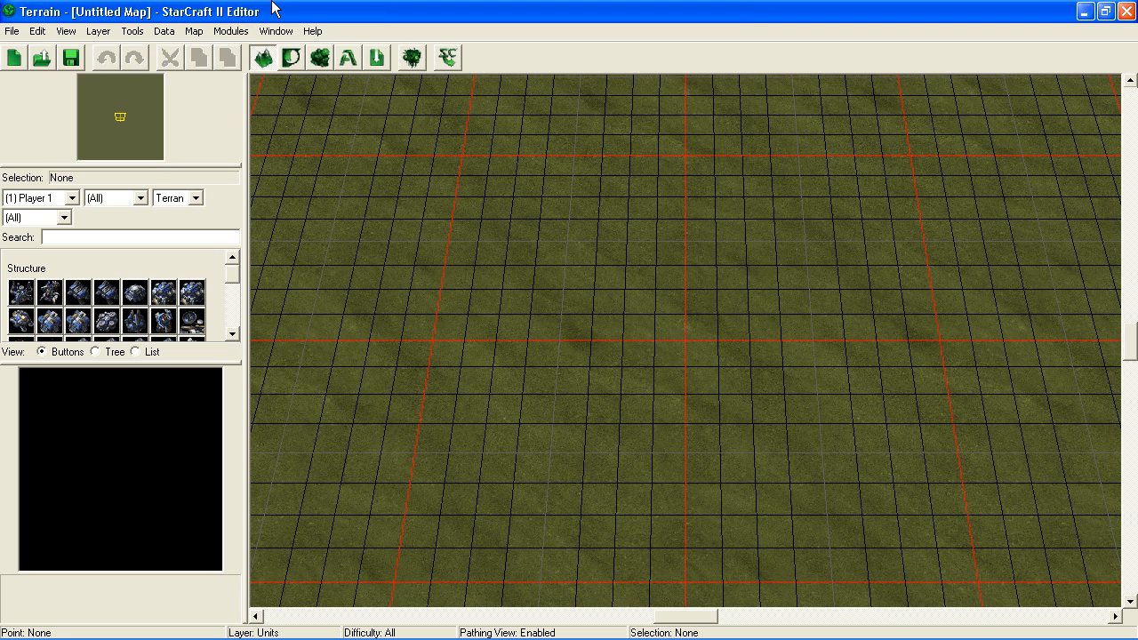
pyautogui.click(228, 36)
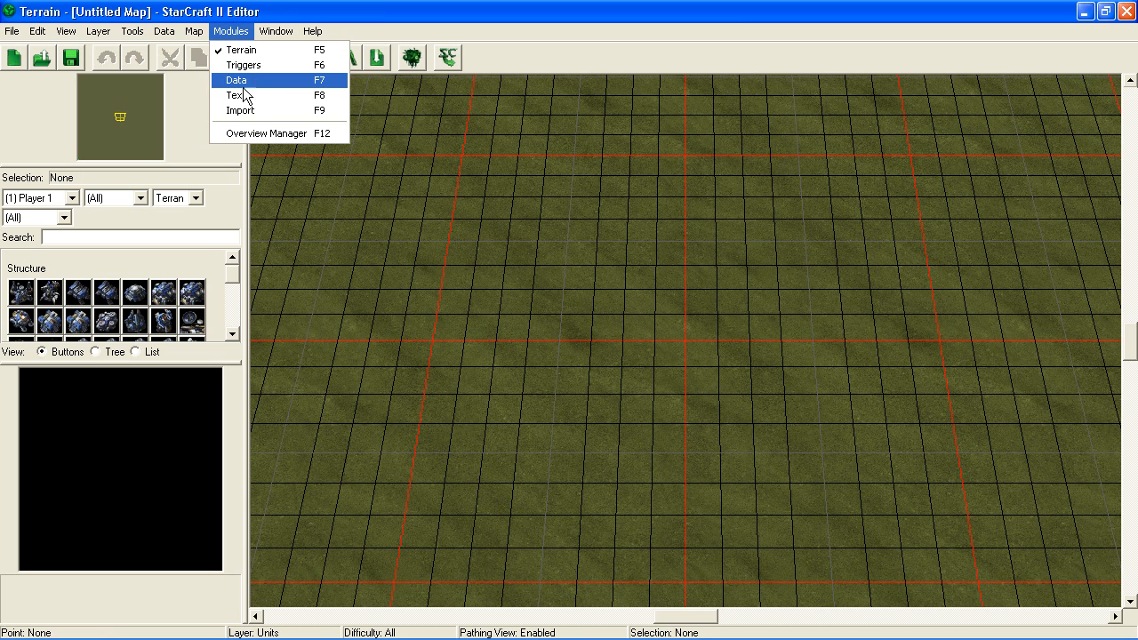
pyautogui.click(253, 82)
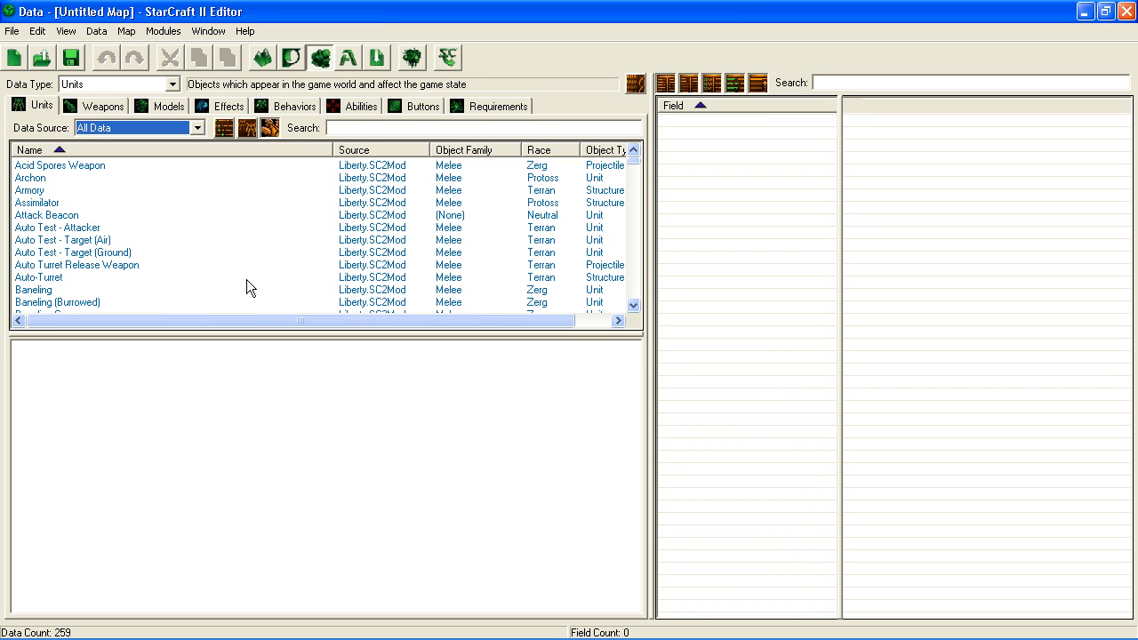
# Look through the Baneling unit's data fields and browse further down the list of units
pyautogui.click(33, 290)
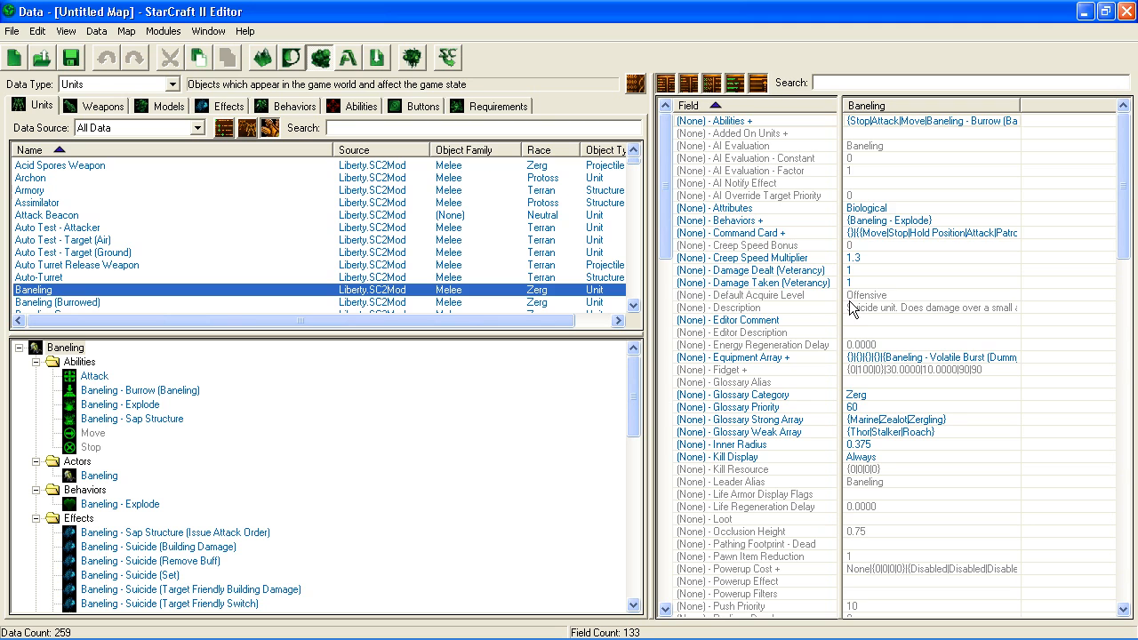
pyautogui.click(849, 308)
pyautogui.scroll(-7, 929, 371)
pyautogui.scroll(-20, 932, 374)
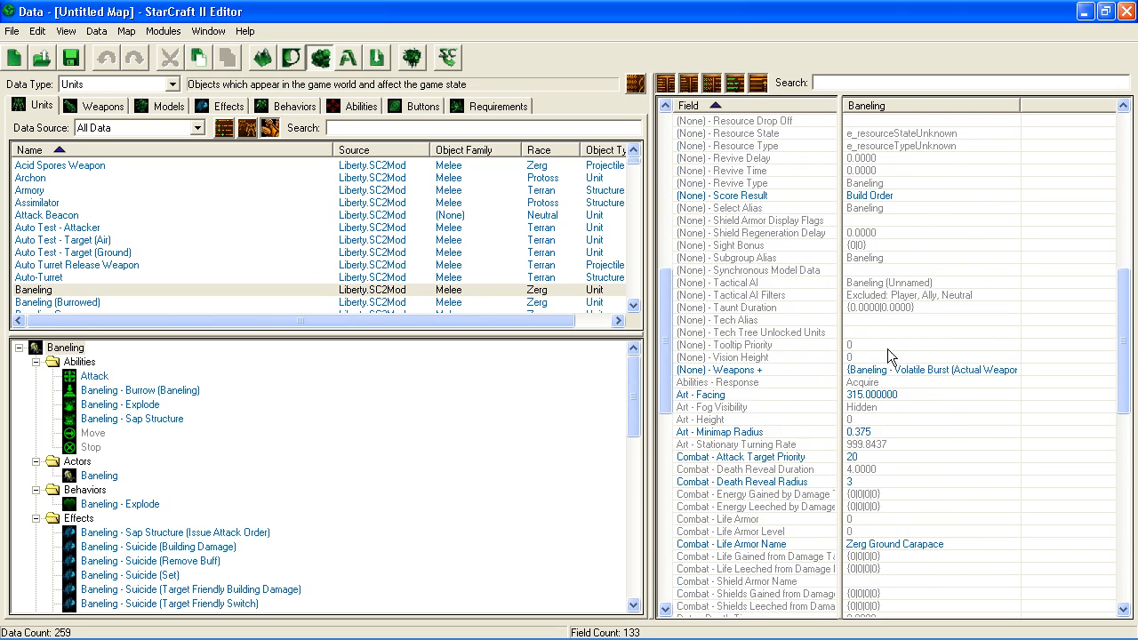
pyautogui.click(278, 252)
pyautogui.scroll(-9, 283, 249)
pyautogui.scroll(-10, 305, 227)
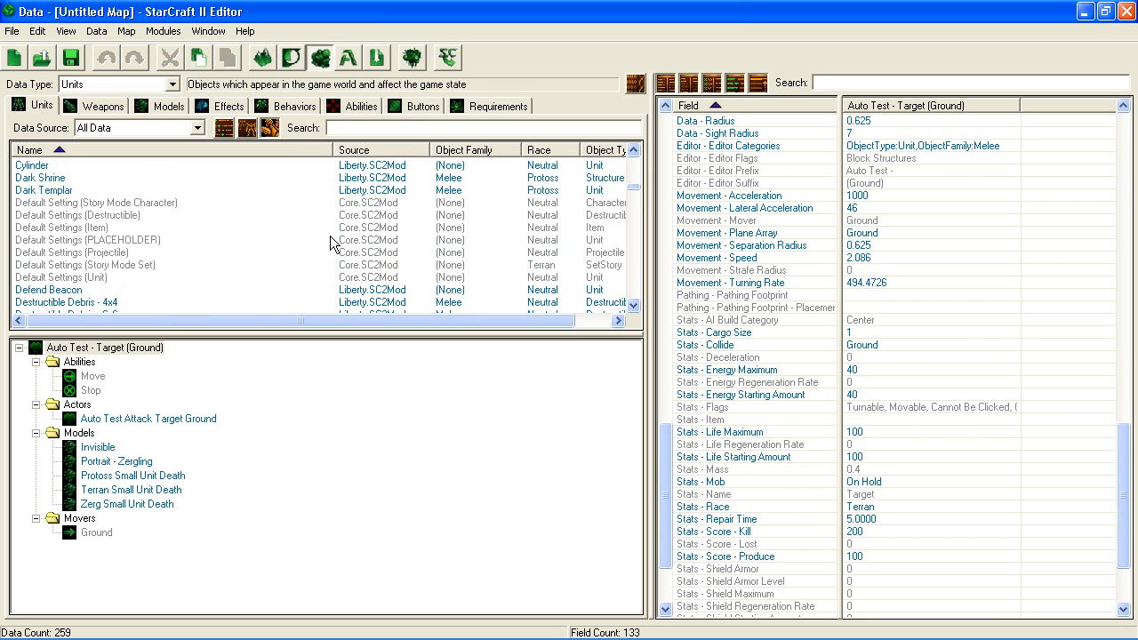
# Search the units for "marine" and select the Terran Marine
pyautogui.click(388, 130)
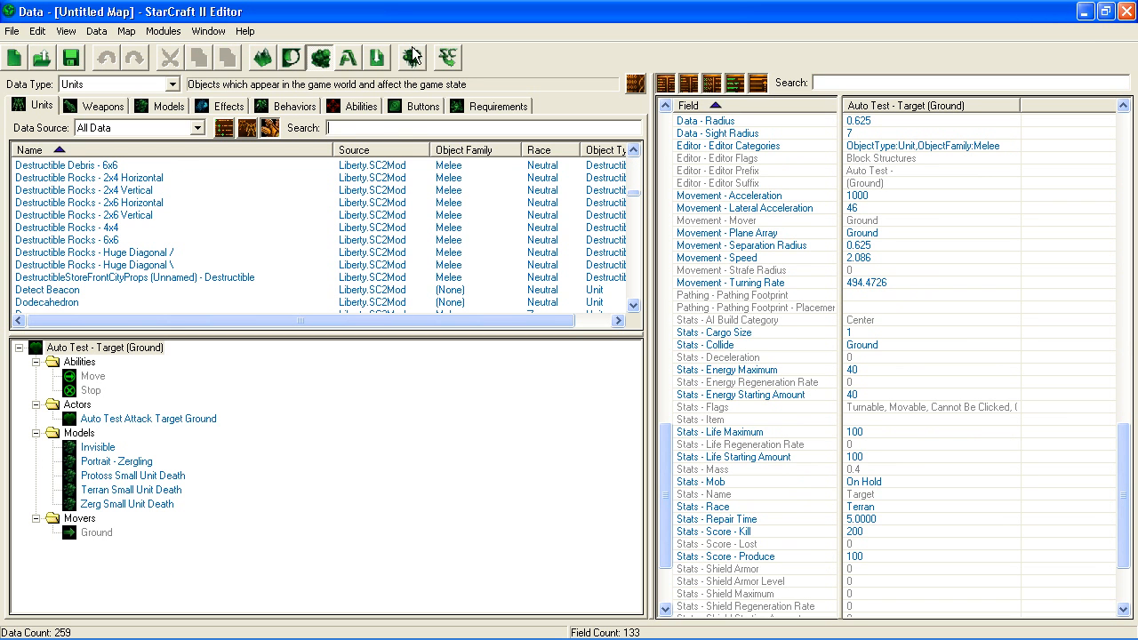
pyautogui.write('marine')
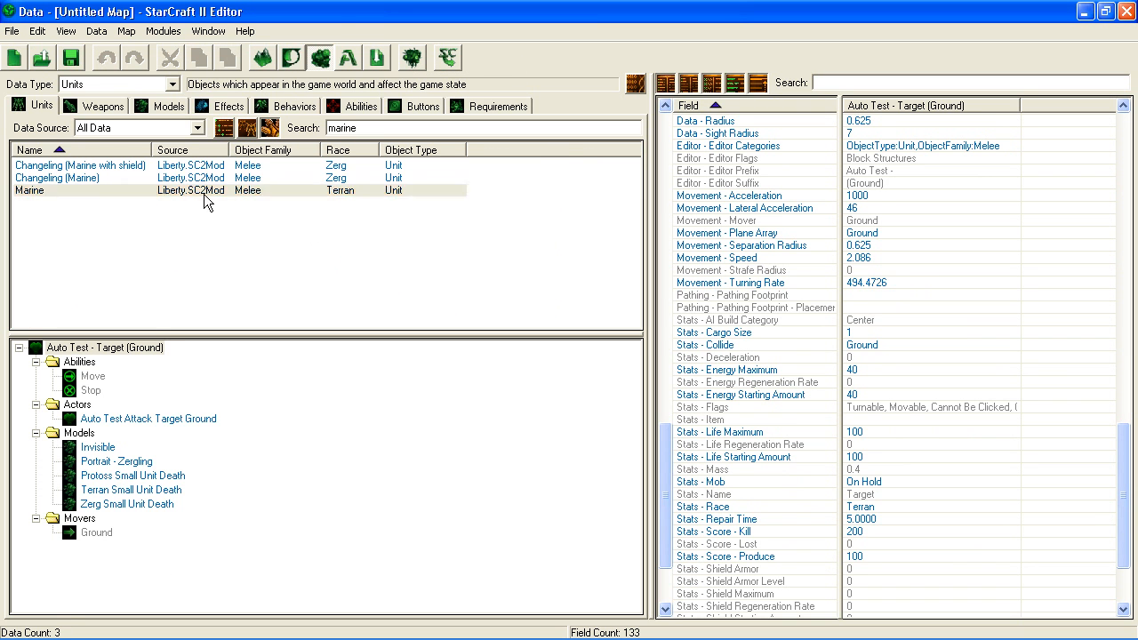
pyautogui.click(203, 191)
# Look through the Marine's data fields, from its stats and movement back up to its weapons and abilities
pyautogui.click(811, 358)
pyautogui.scroll(-3, 915, 374)
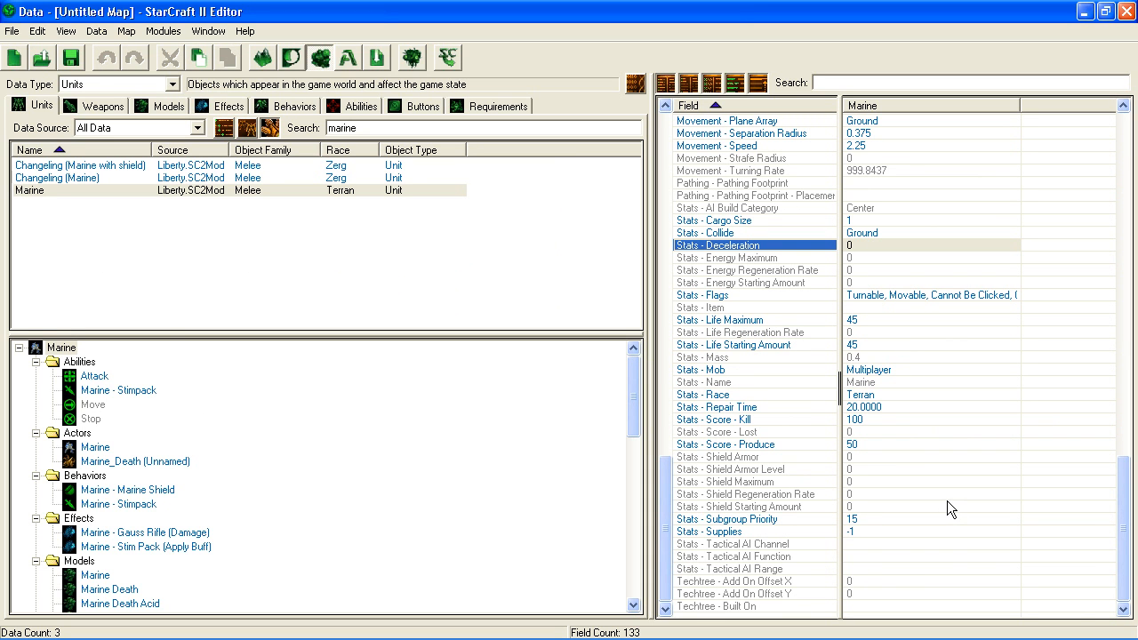
pyautogui.scroll(4, 947, 500)
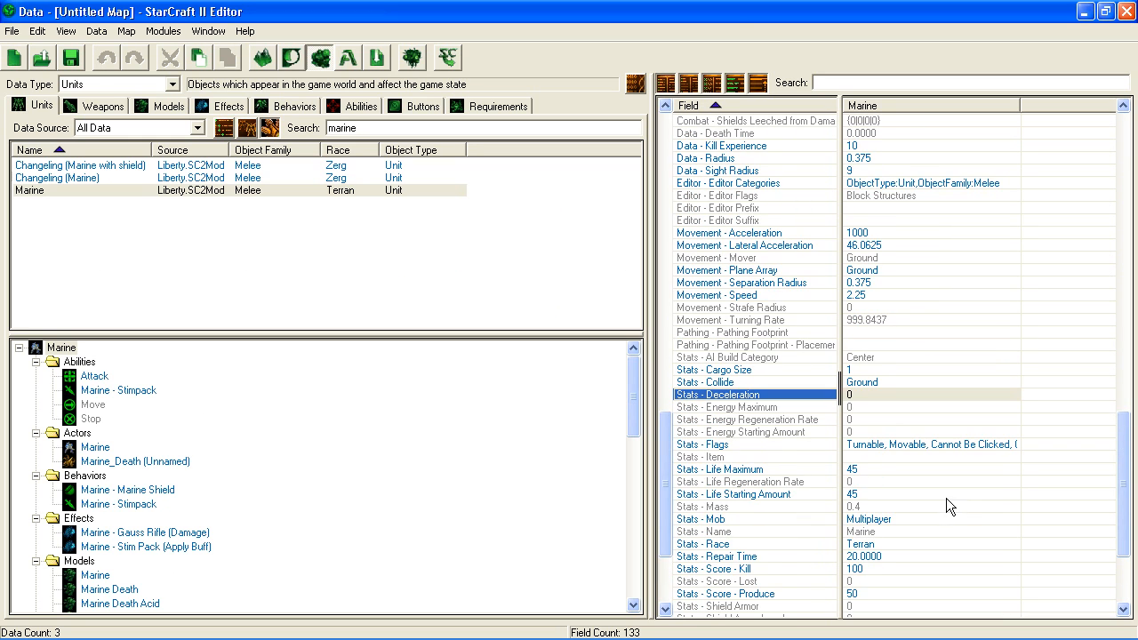
pyautogui.scroll(9, 951, 493)
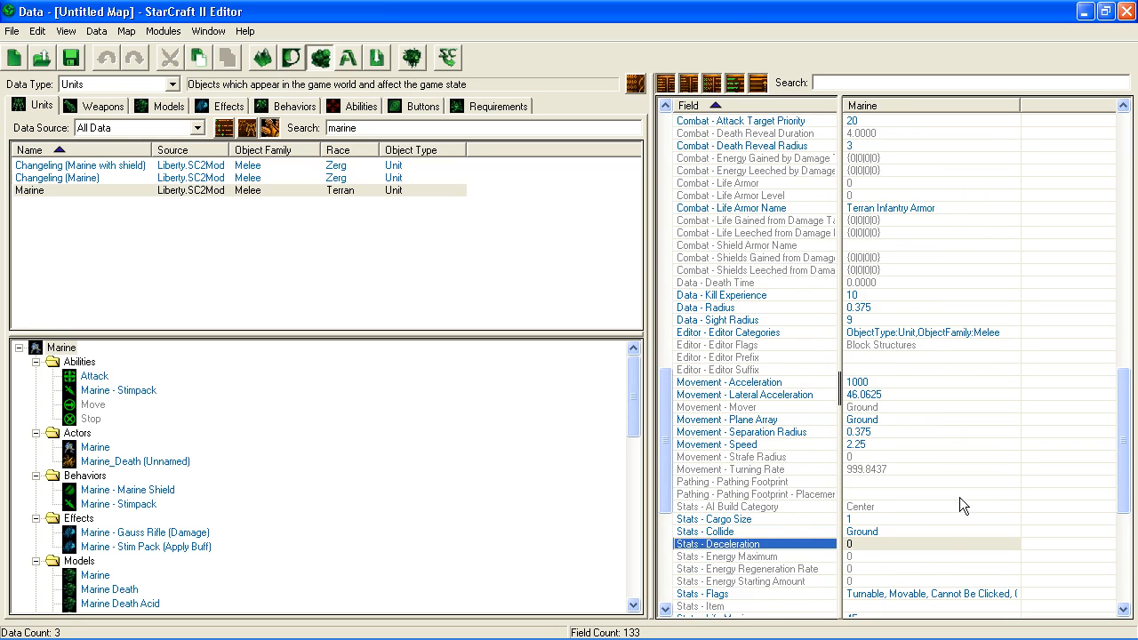
pyautogui.scroll(12, 961, 497)
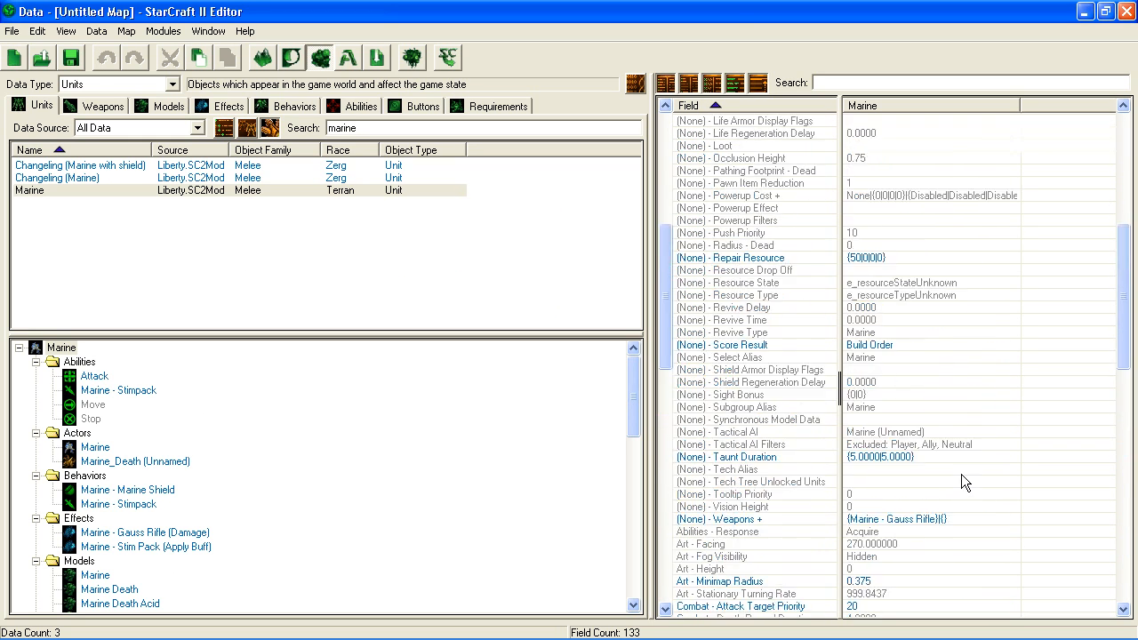
pyautogui.scroll(6, 971, 467)
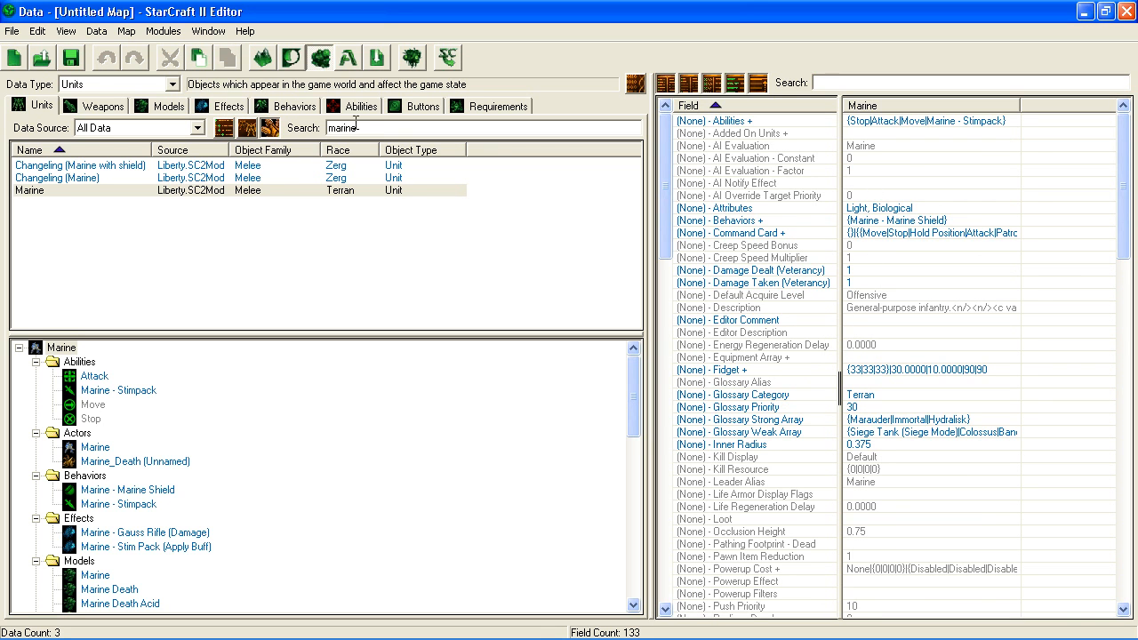
# Search the abilities for "train" and select the Barracks - Train ability
pyautogui.moveTo(383, 129); pyautogui.dragTo(293, 155)
pyautogui.click(365, 107)
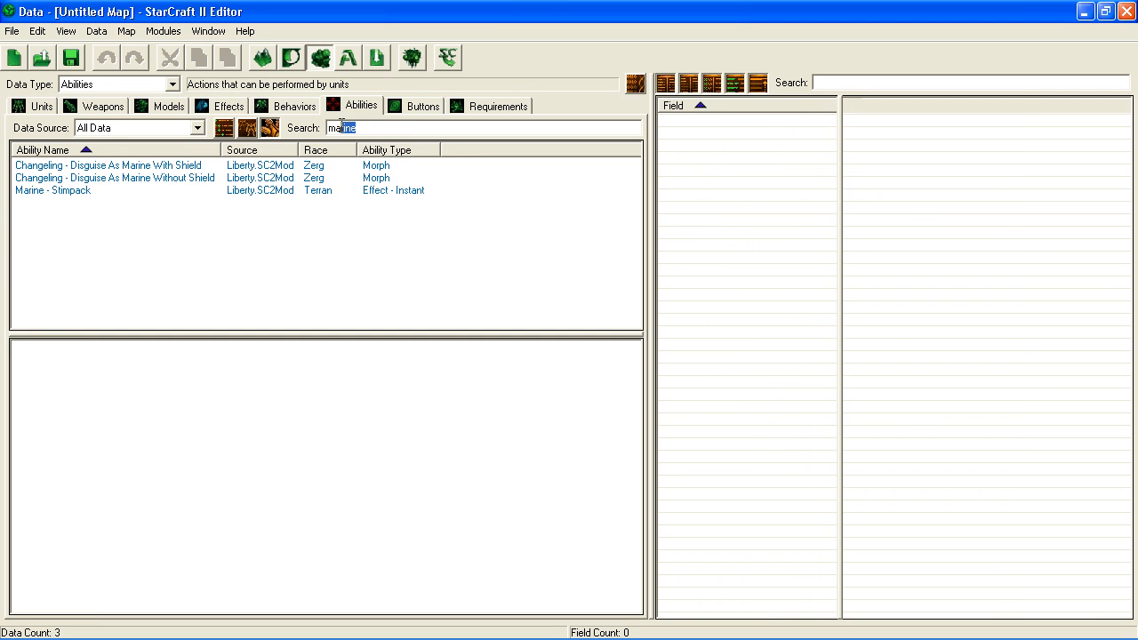
pyautogui.write('train')
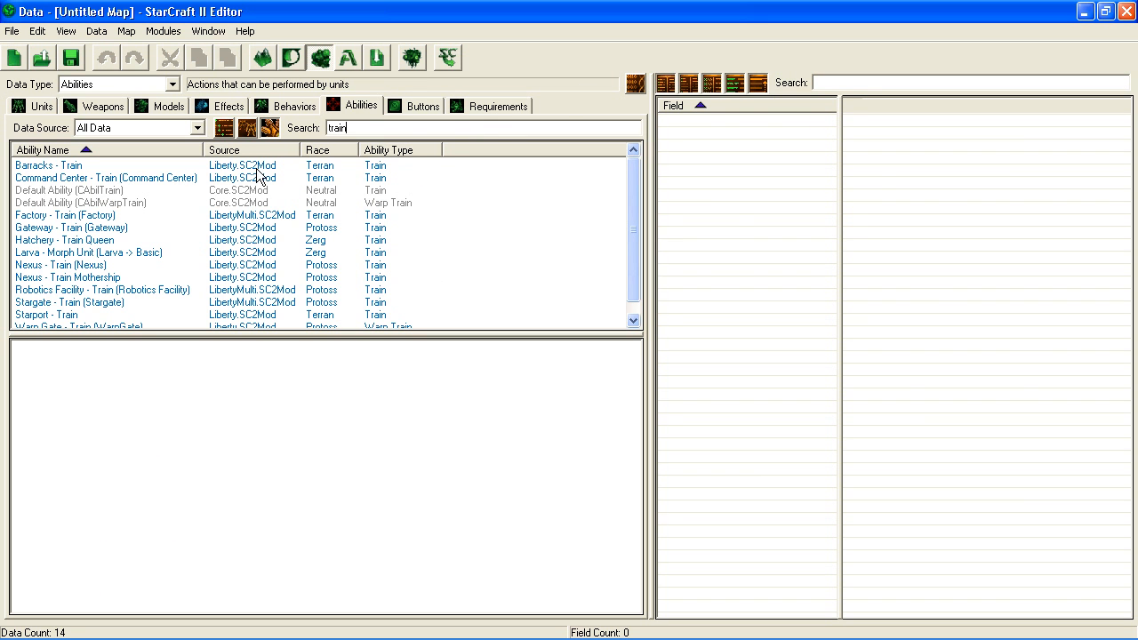
pyautogui.click(67, 167)
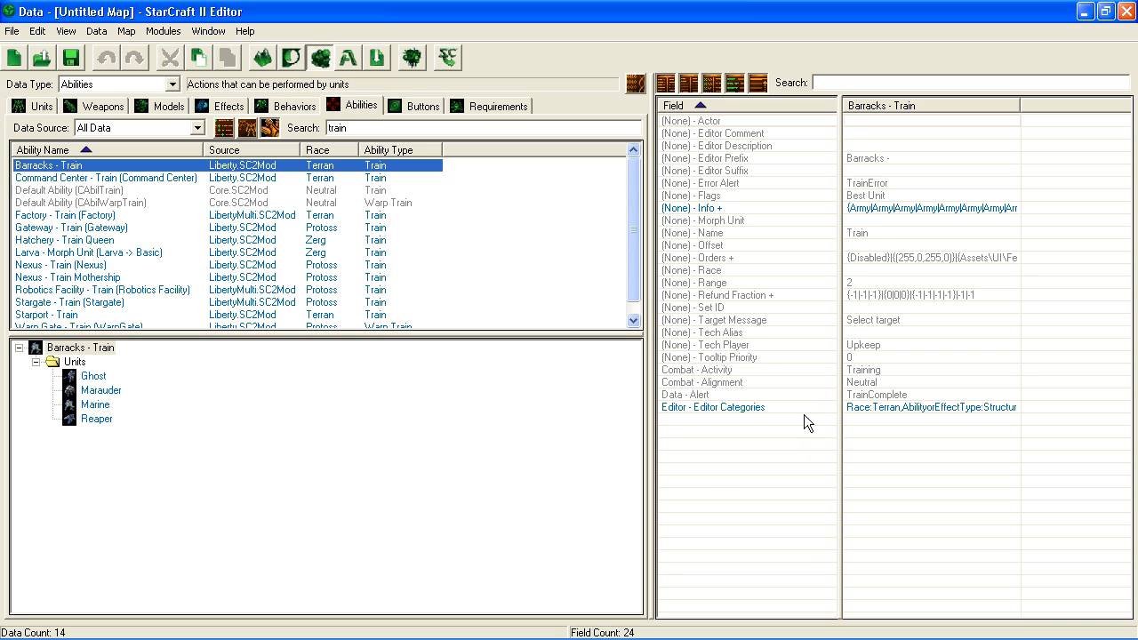
# View the train commands listed in the Info field of Barracks - Train, and close them without changes
pyautogui.rightClick(874, 212)
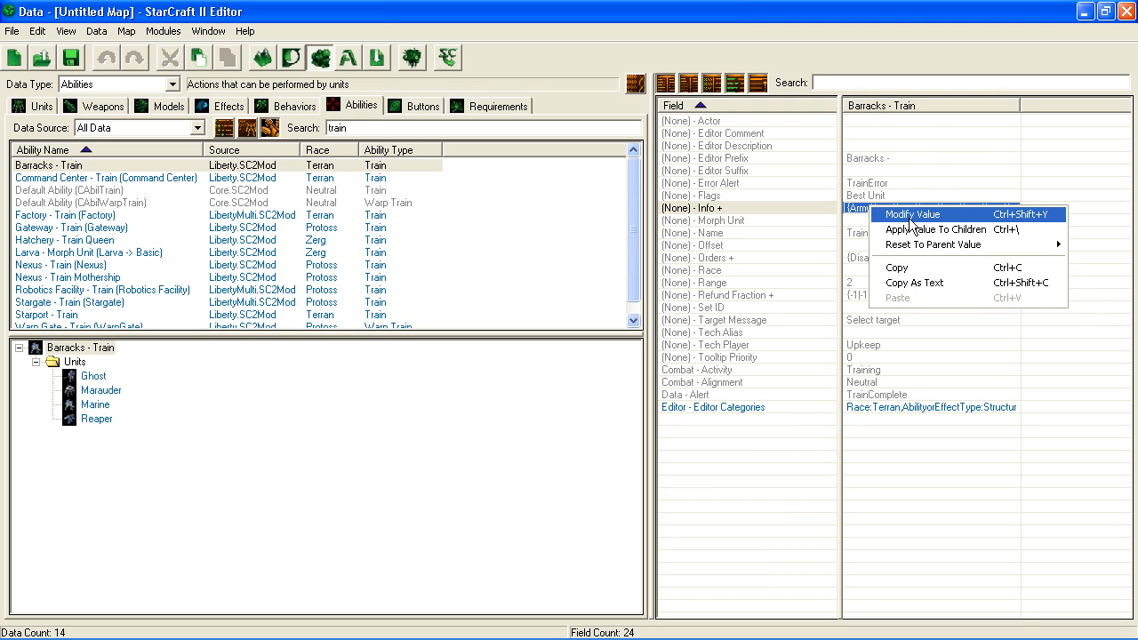
pyautogui.click(909, 216)
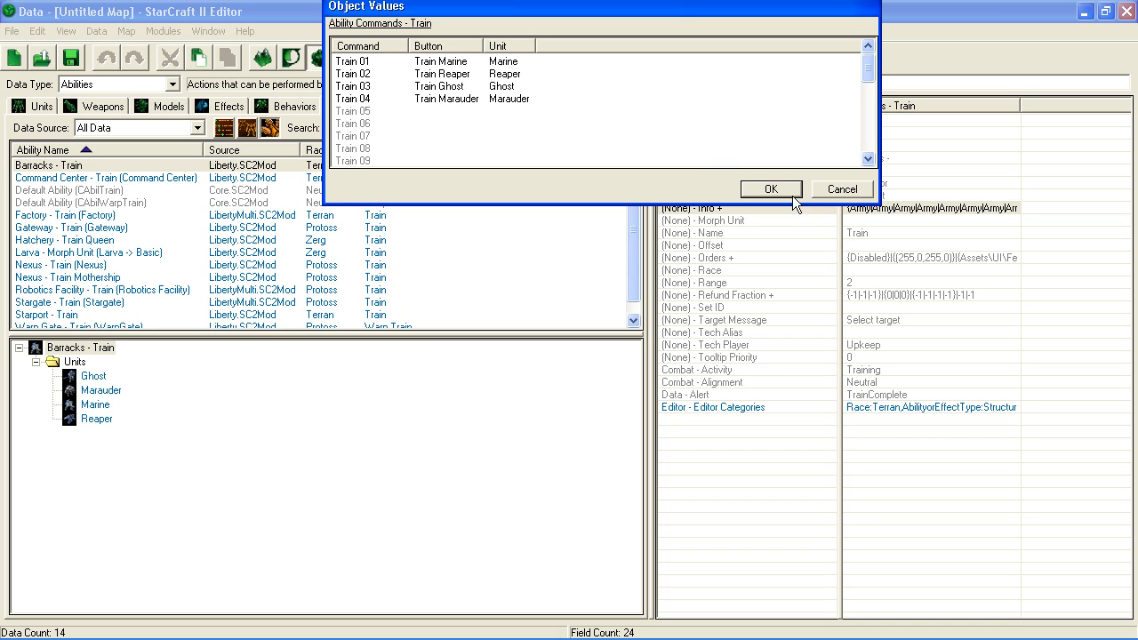
pyautogui.click(851, 191)
# View the Icon value of the Train Marine button and close it without changes
pyautogui.click(427, 105)
pyautogui.click(81, 204)
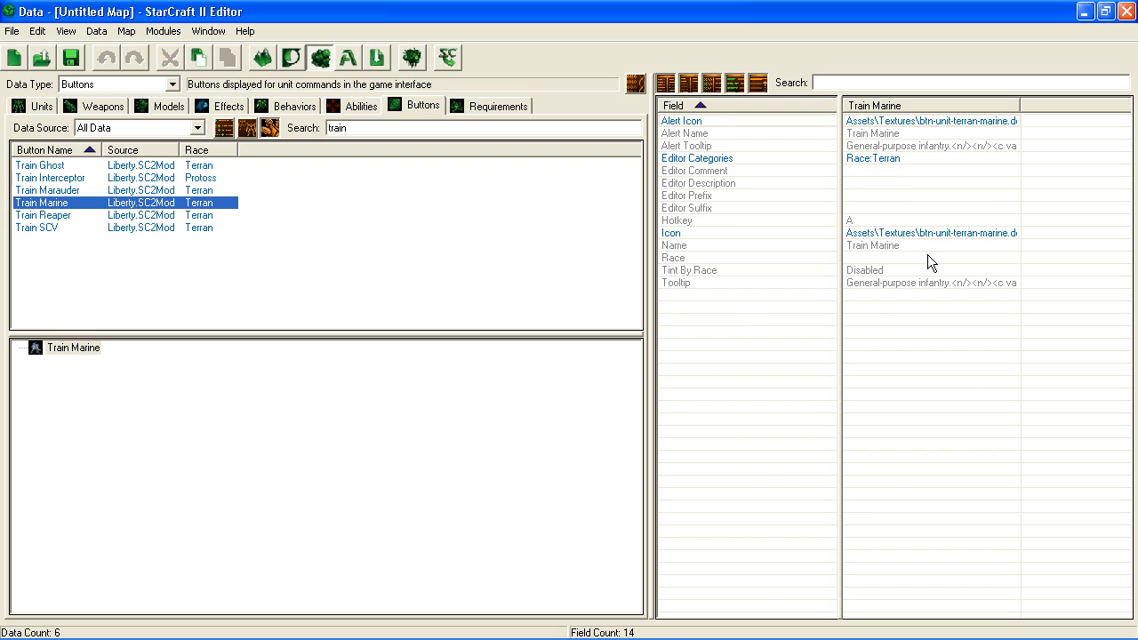
pyautogui.rightClick(889, 240)
pyautogui.click(899, 242)
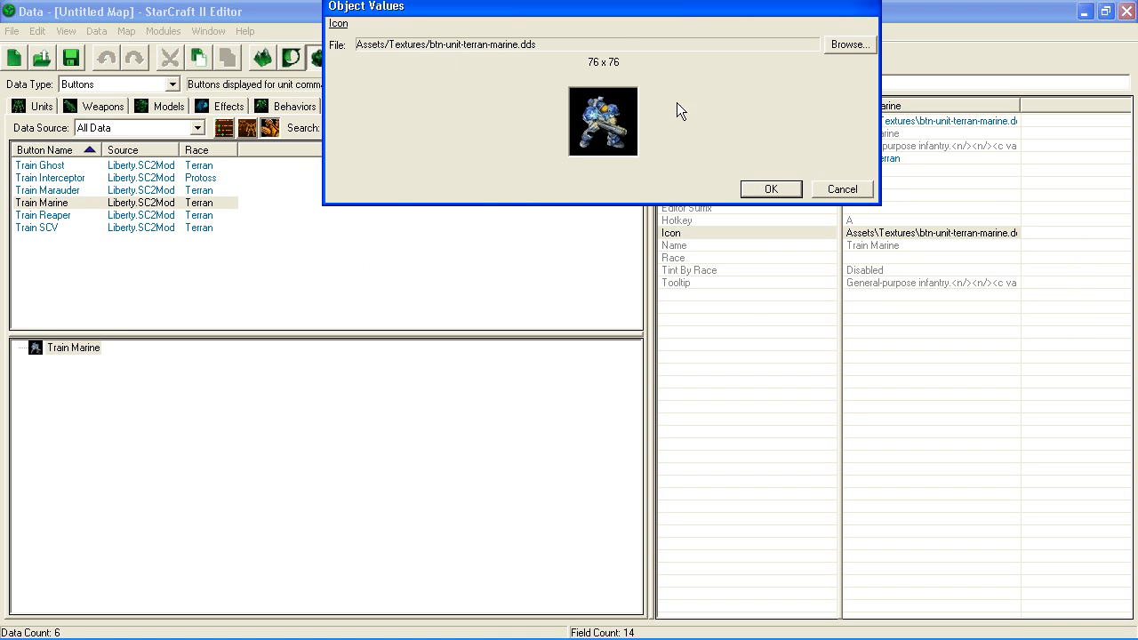
pyautogui.click(849, 195)
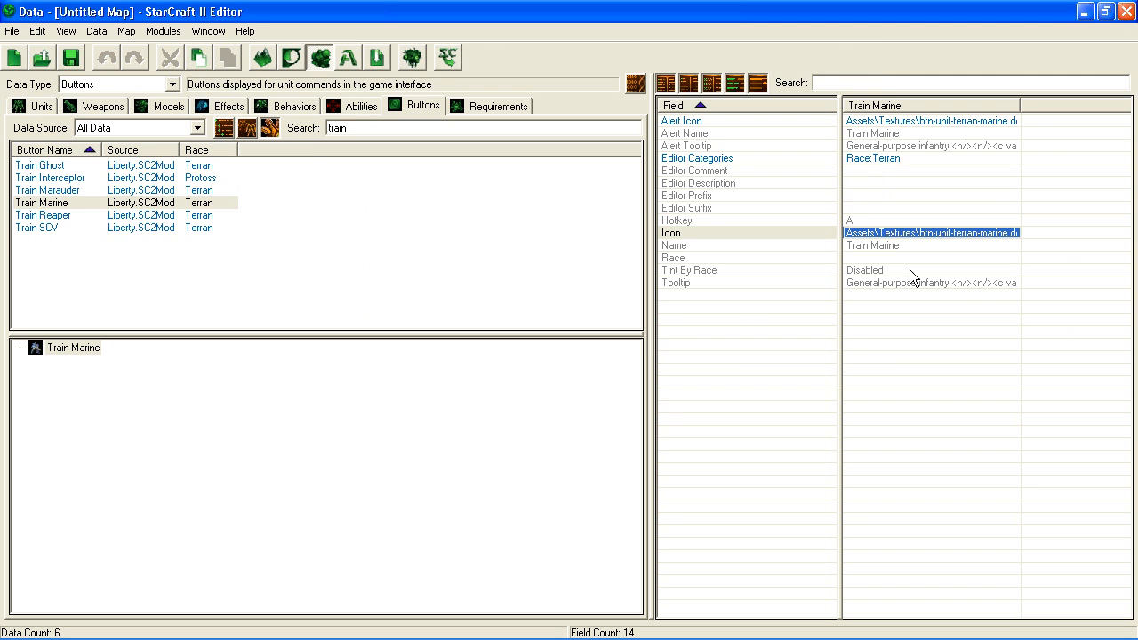
# View the Tooltip text of the Train Marine button and close it without changes
pyautogui.rightClick(875, 285)
pyautogui.click(932, 293)
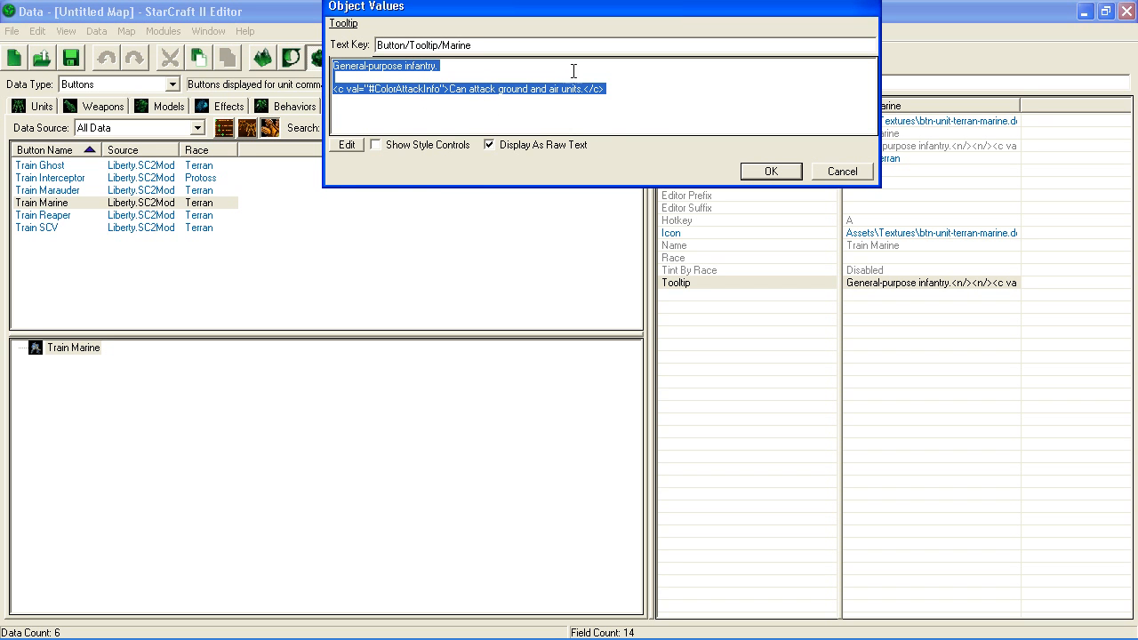
pyautogui.click(822, 177)
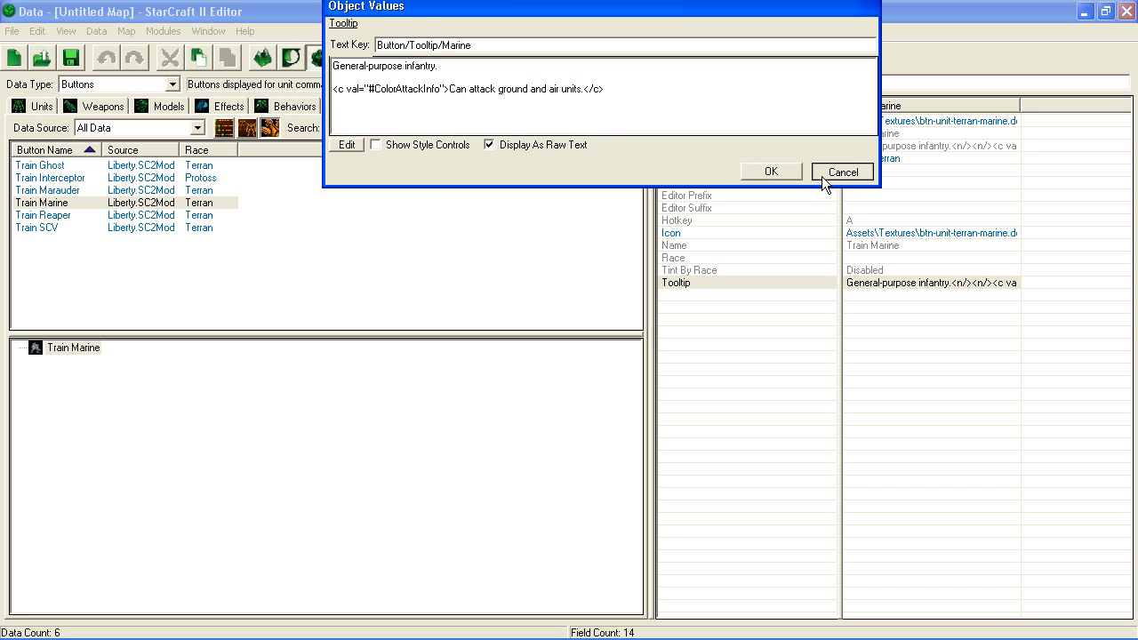
# Examine the Train 01 command of Barracks - Train, including its button, resource cost, time and unit, without changing anything
pyautogui.click(372, 114)
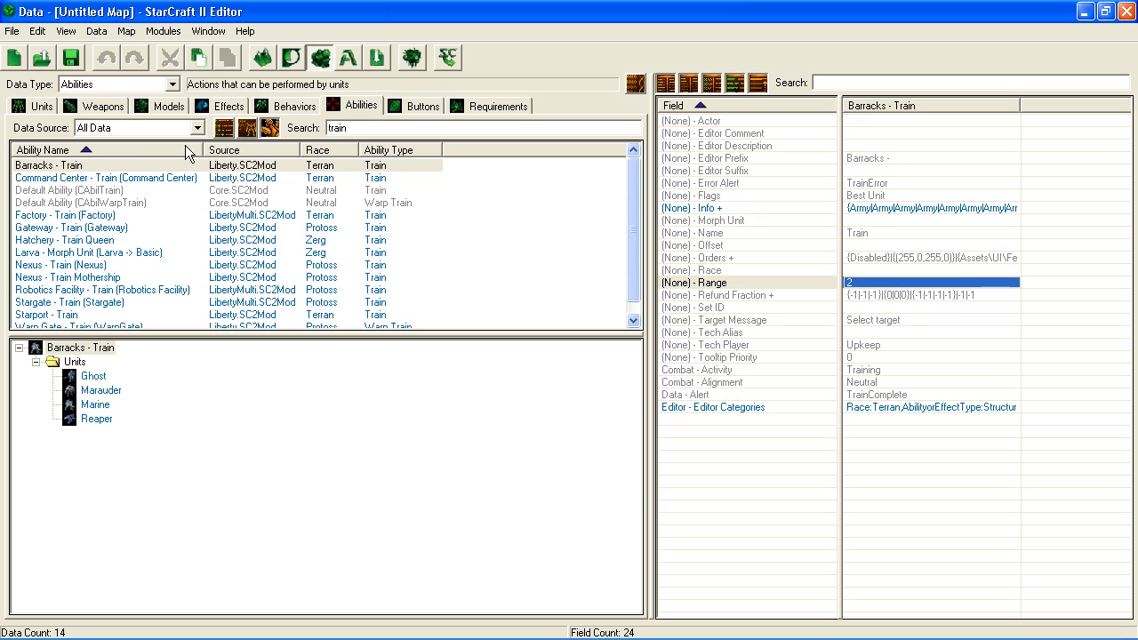
pyautogui.click(875, 211)
pyautogui.rightClick(876, 211)
pyautogui.click(922, 222)
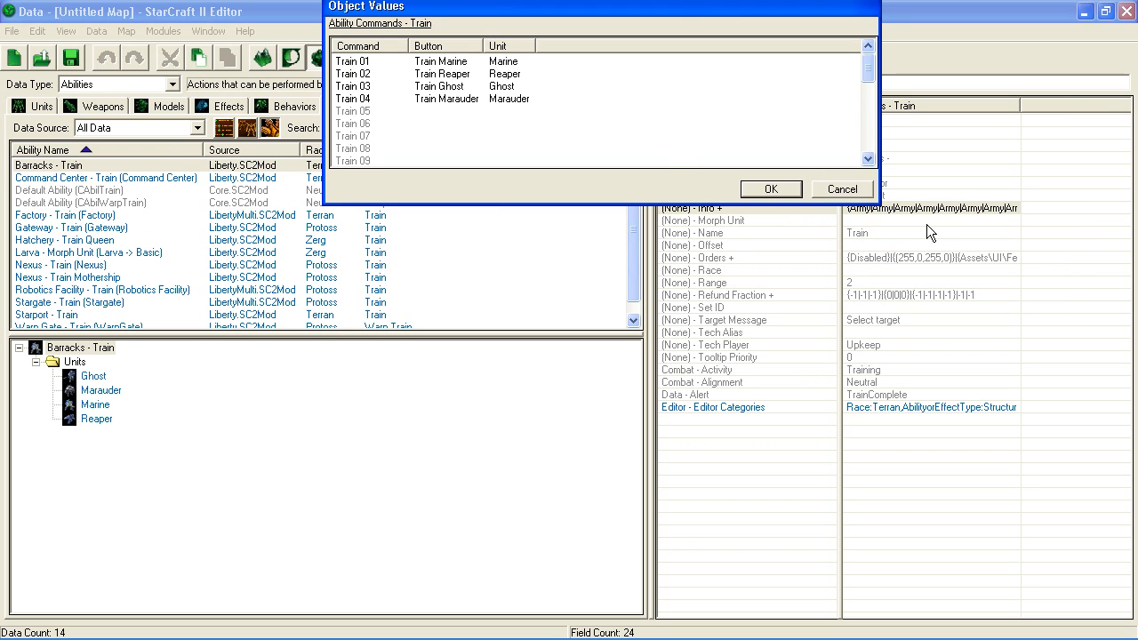
pyautogui.rightClick(368, 60)
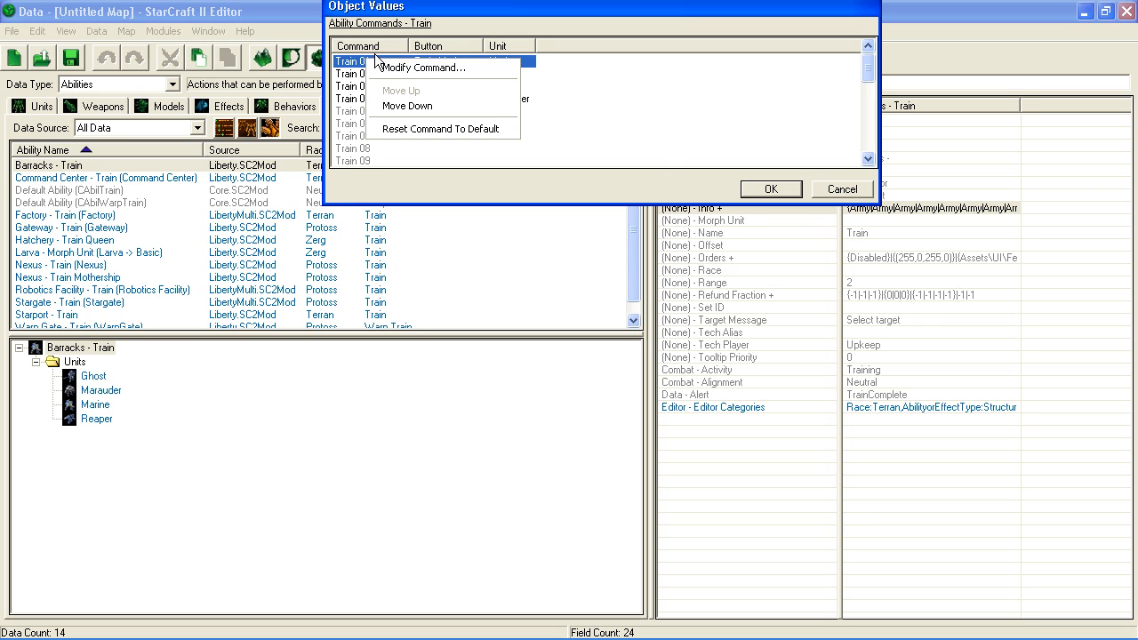
pyautogui.click(431, 69)
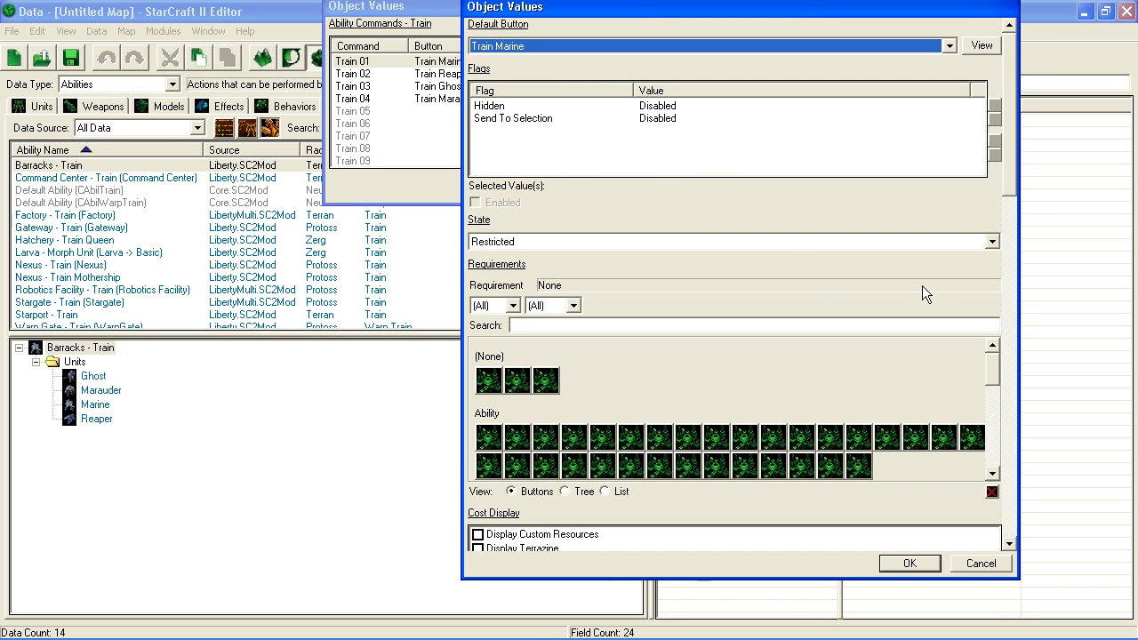
pyautogui.moveTo(1014, 184); pyautogui.dragTo(1015, 359)
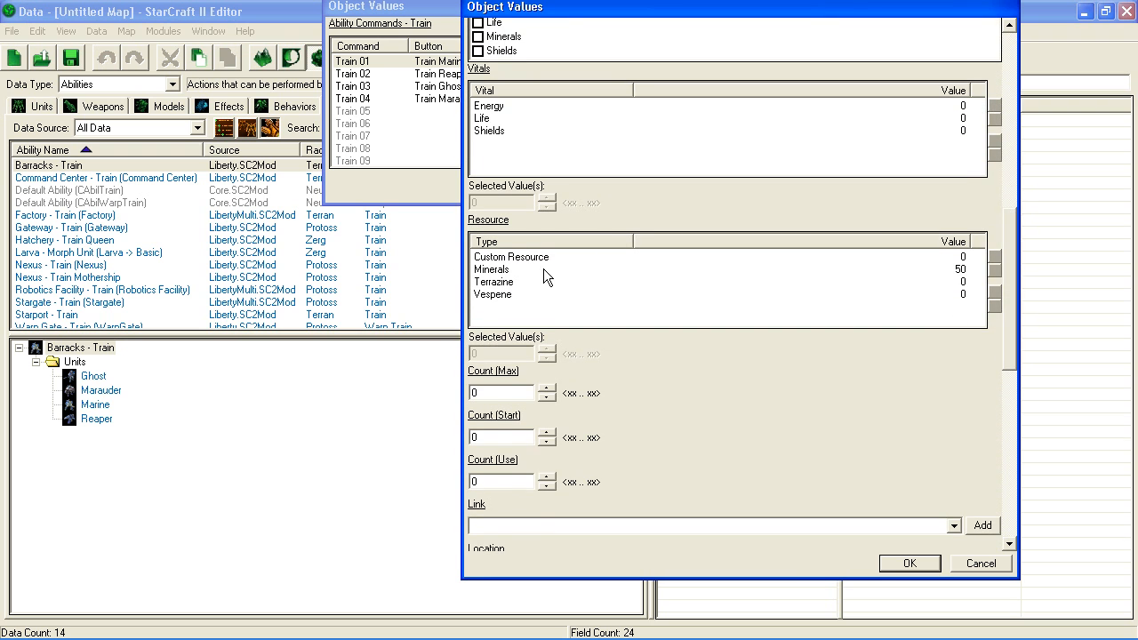
pyautogui.moveTo(1012, 325); pyautogui.dragTo(999, 487)
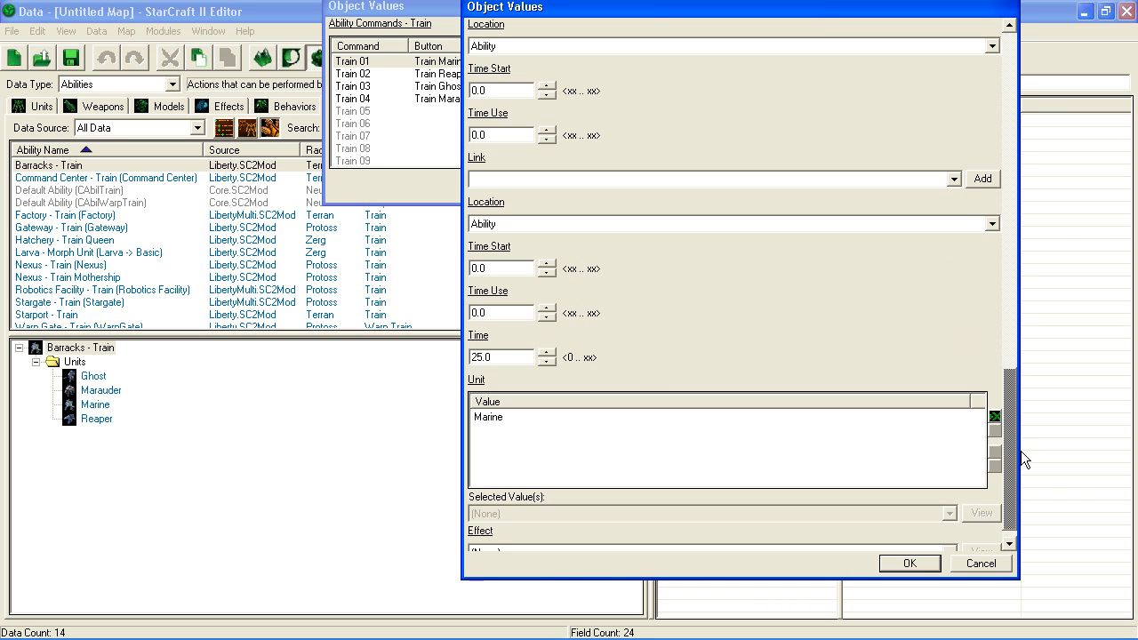
pyautogui.click(982, 565)
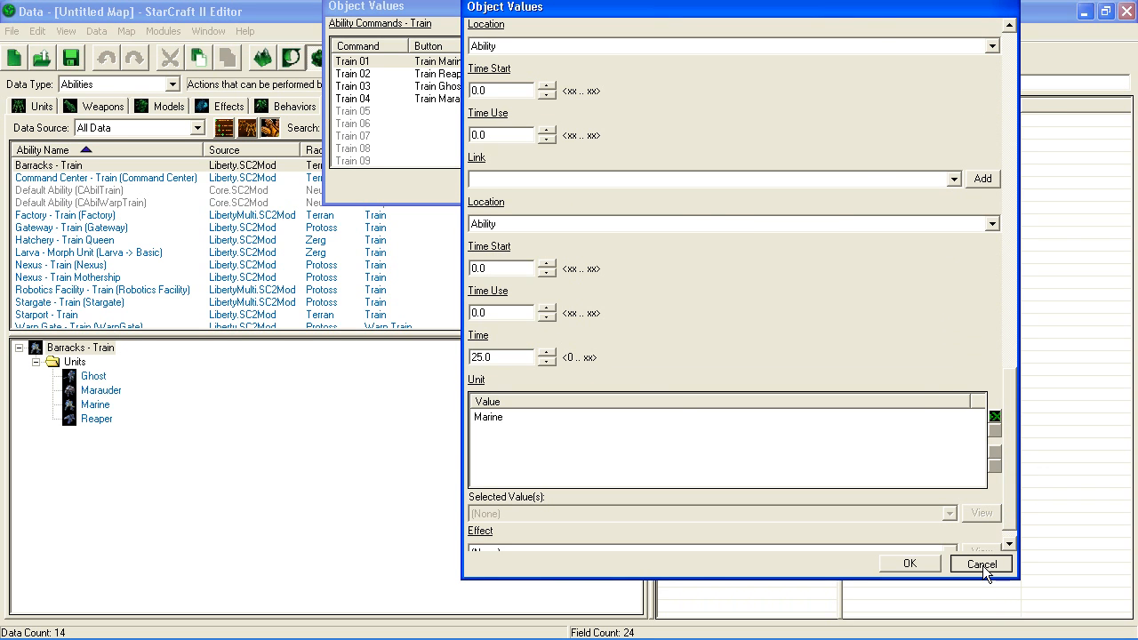
# Examine the requirements, resource cost and remaining settings of the Train 03 (Ghost) command, closing the command list without changes
pyautogui.rightClick(472, 88)
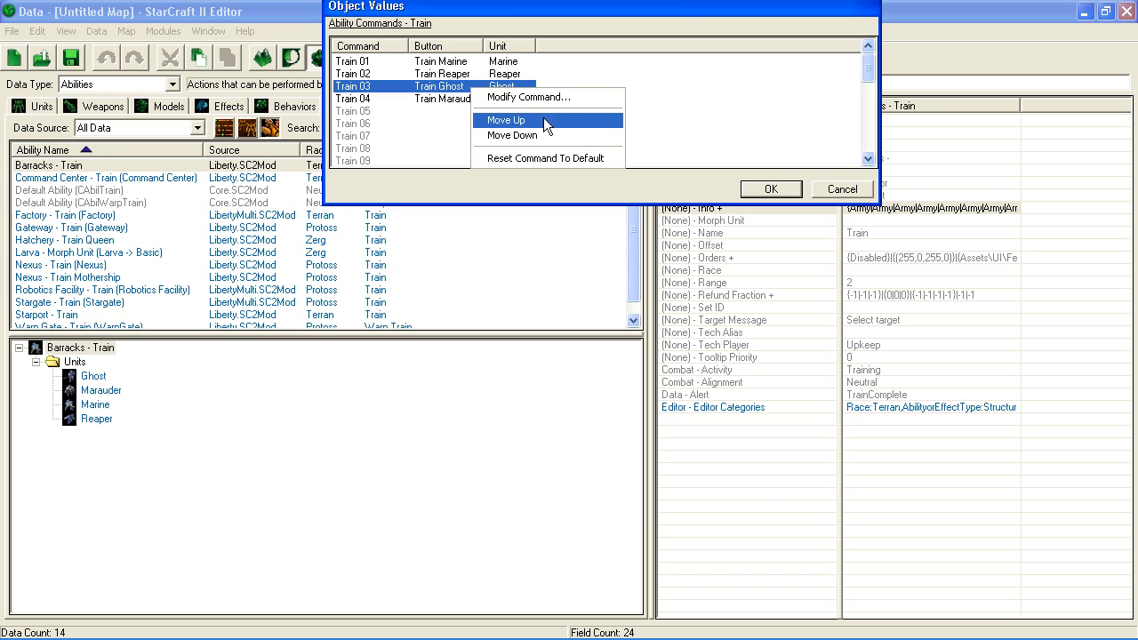
pyautogui.click(520, 97)
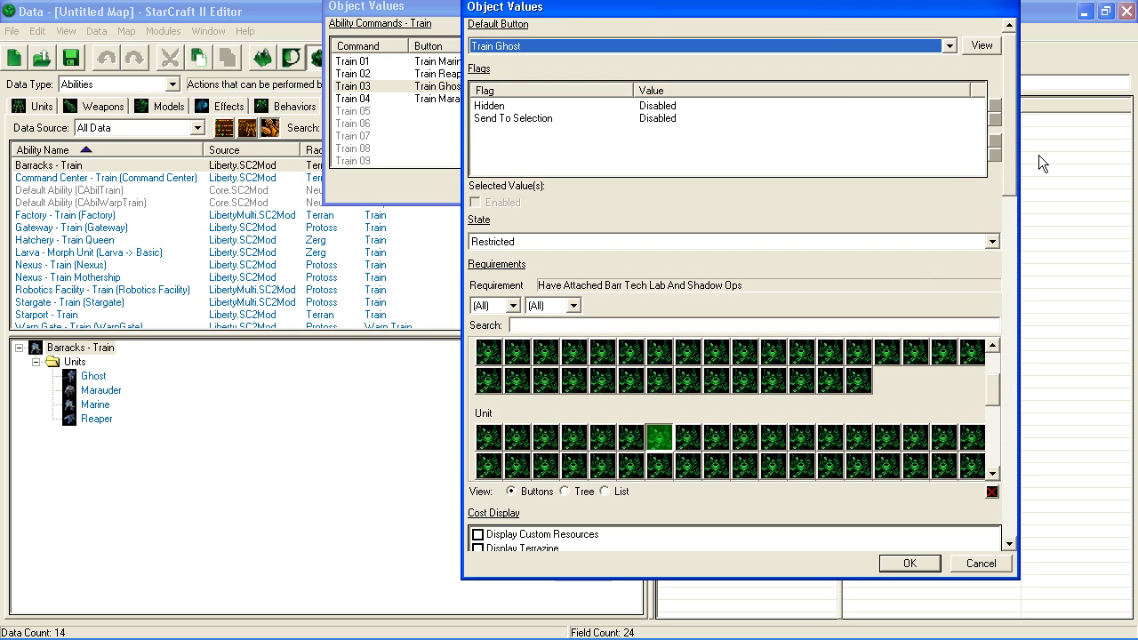
pyautogui.moveTo(1014, 167); pyautogui.dragTo(1007, 364)
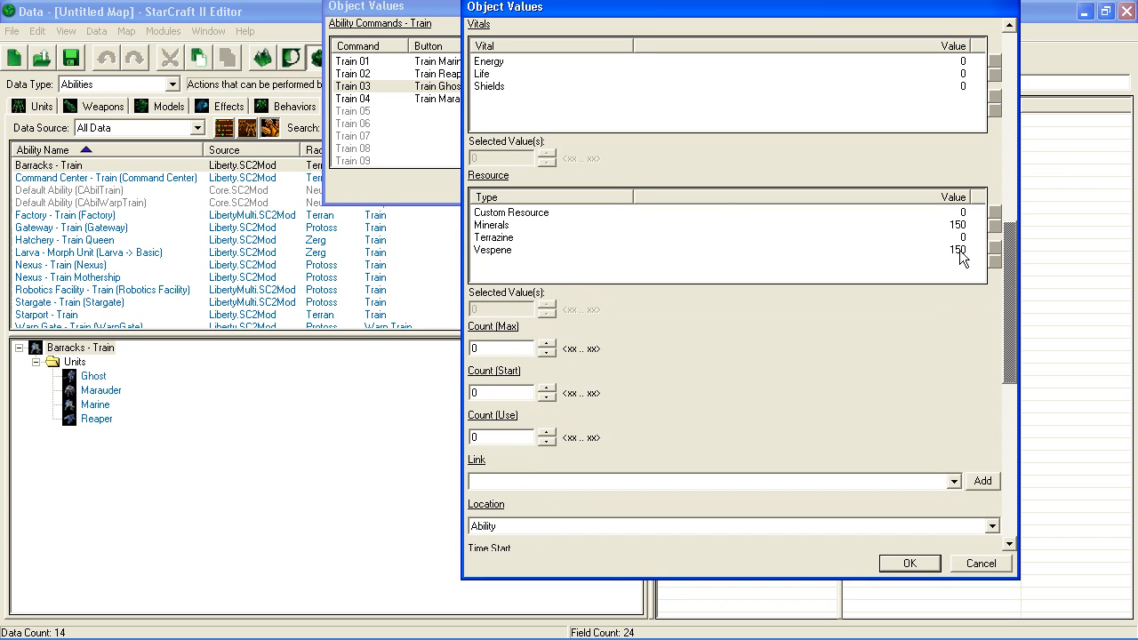
pyautogui.moveTo(1011, 299); pyautogui.dragTo(1009, 470)
pyautogui.click(982, 562)
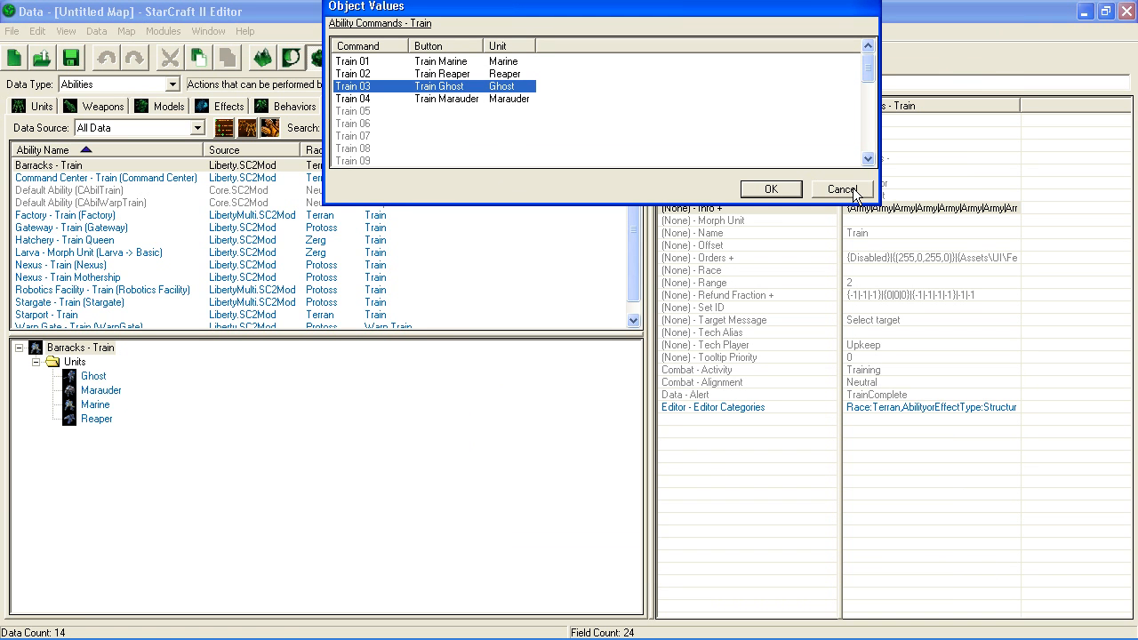
pyautogui.click(831, 195)
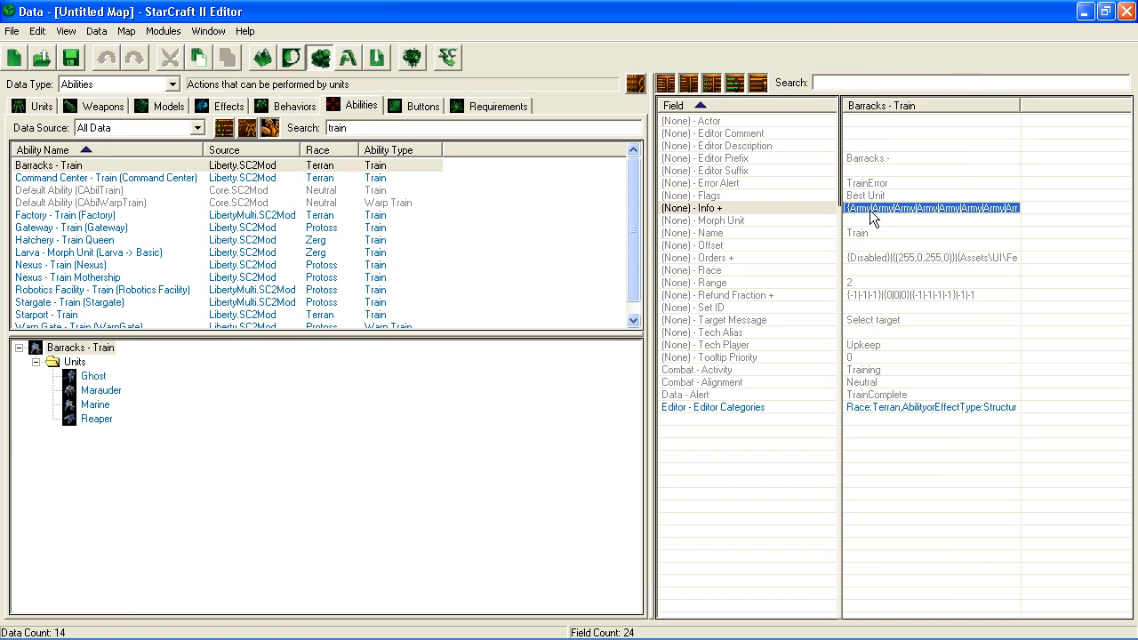
pyautogui.click(867, 222)
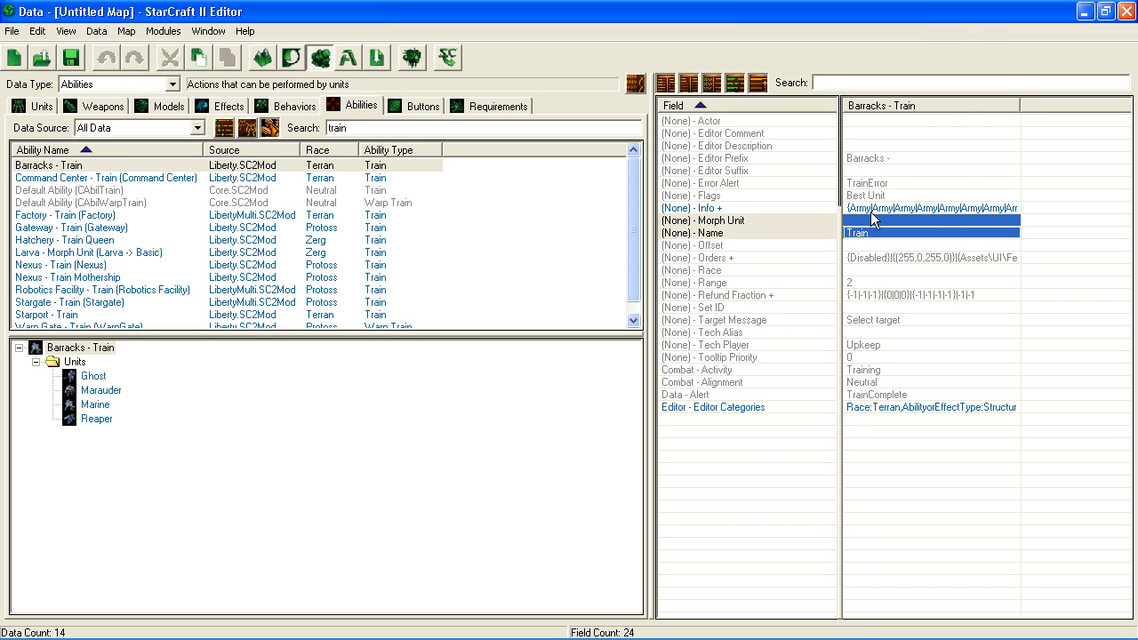
pyautogui.click(874, 271)
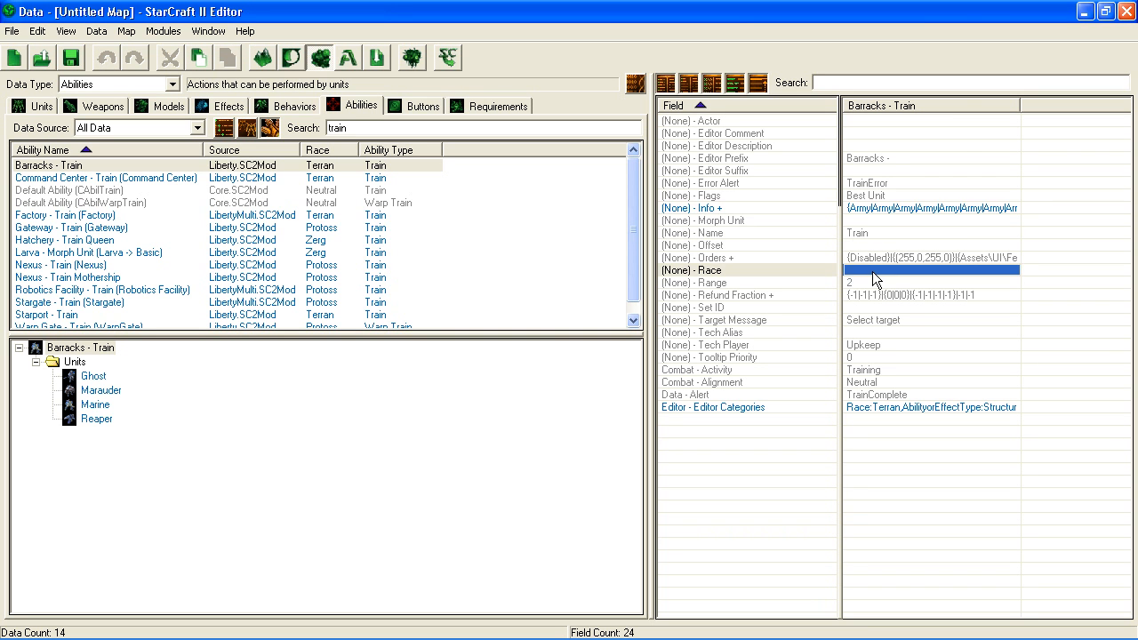
pyautogui.click(888, 210)
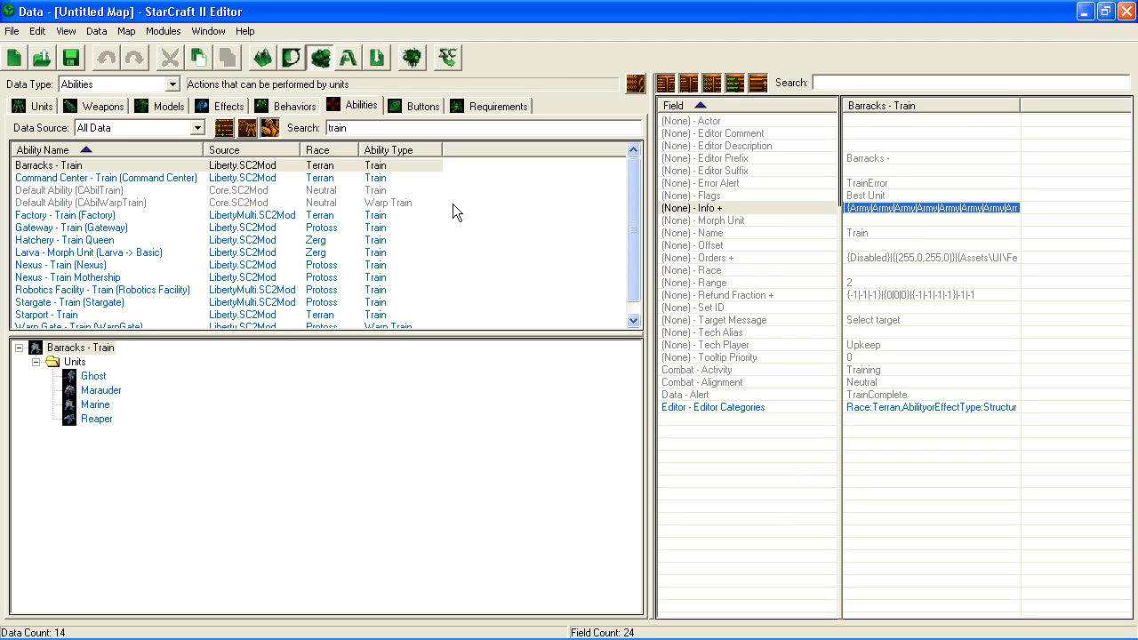
pyautogui.doubleClick(342, 128)
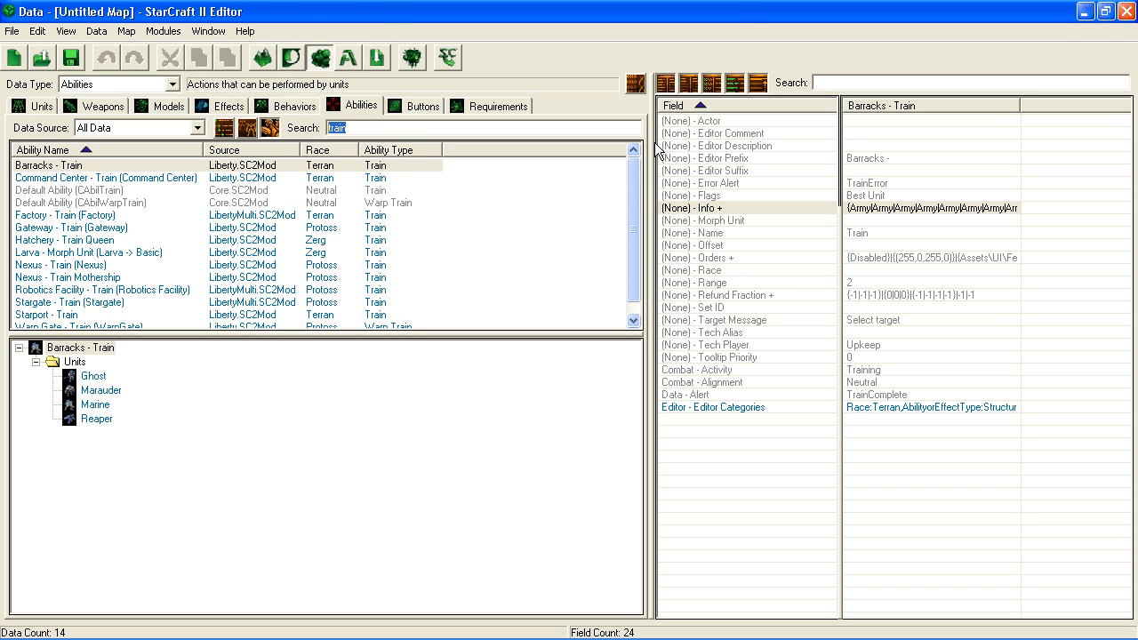
pyautogui.press('Tab')
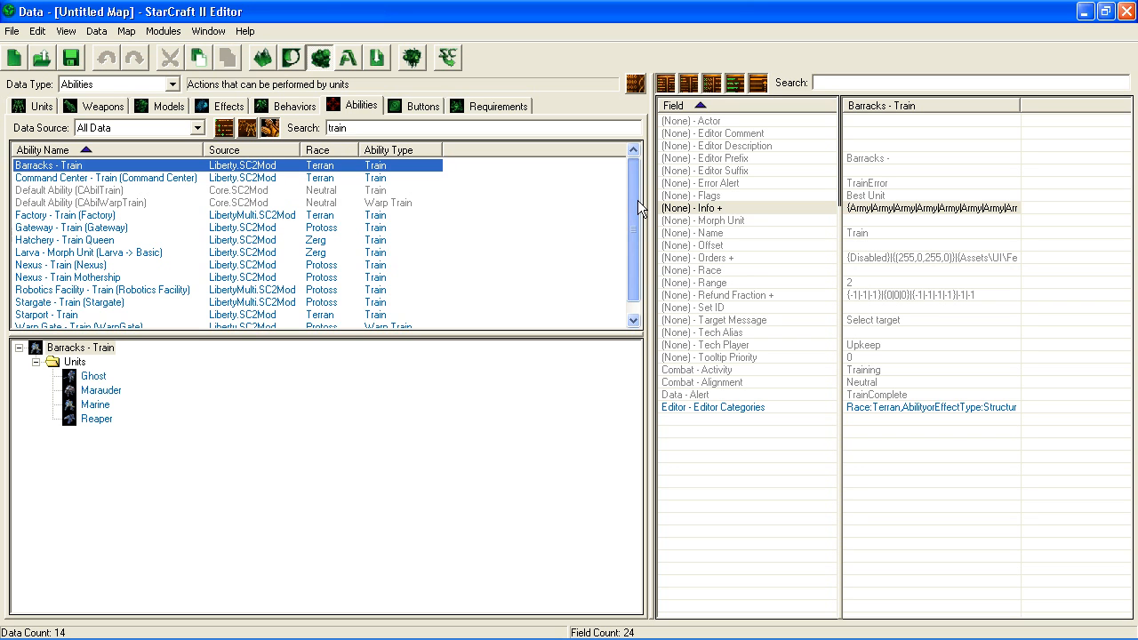
pyautogui.moveTo(637, 200); pyautogui.dragTo(641, 214)
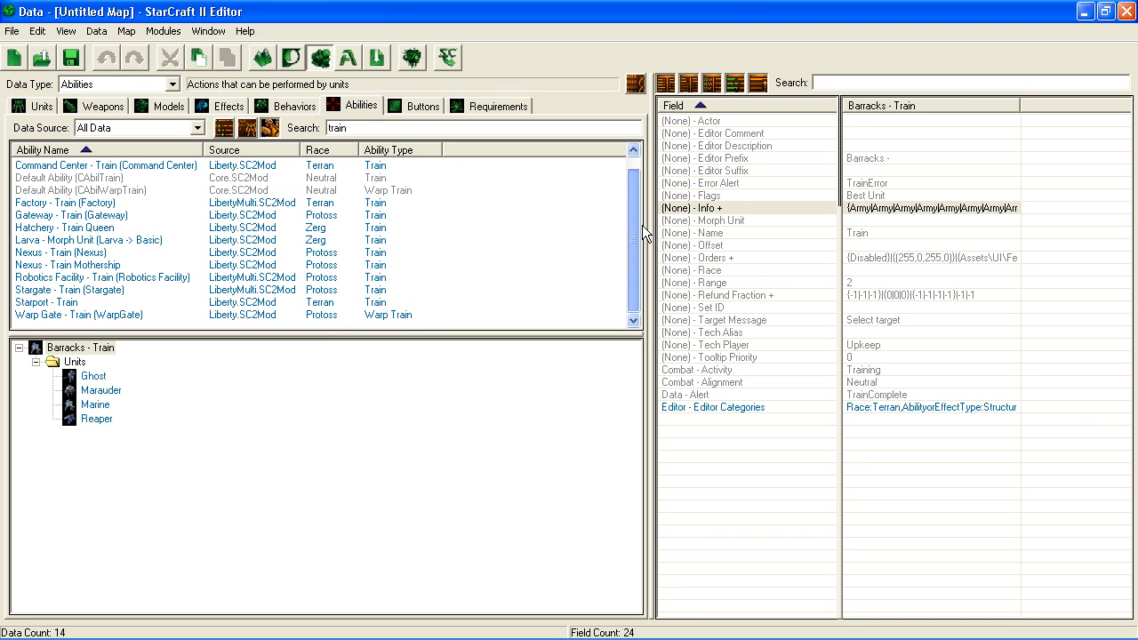
pyautogui.scroll(1, 643, 221)
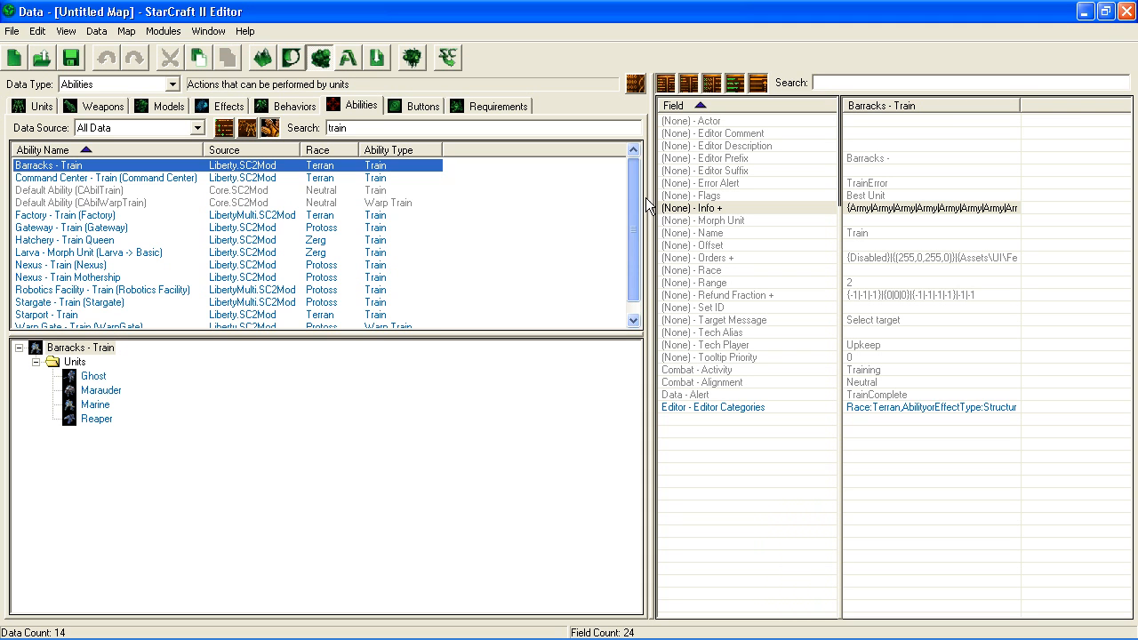
# Search the abilities for larva and select Larva - Morph Unit (Larva -> Basic)
pyautogui.click(364, 127)
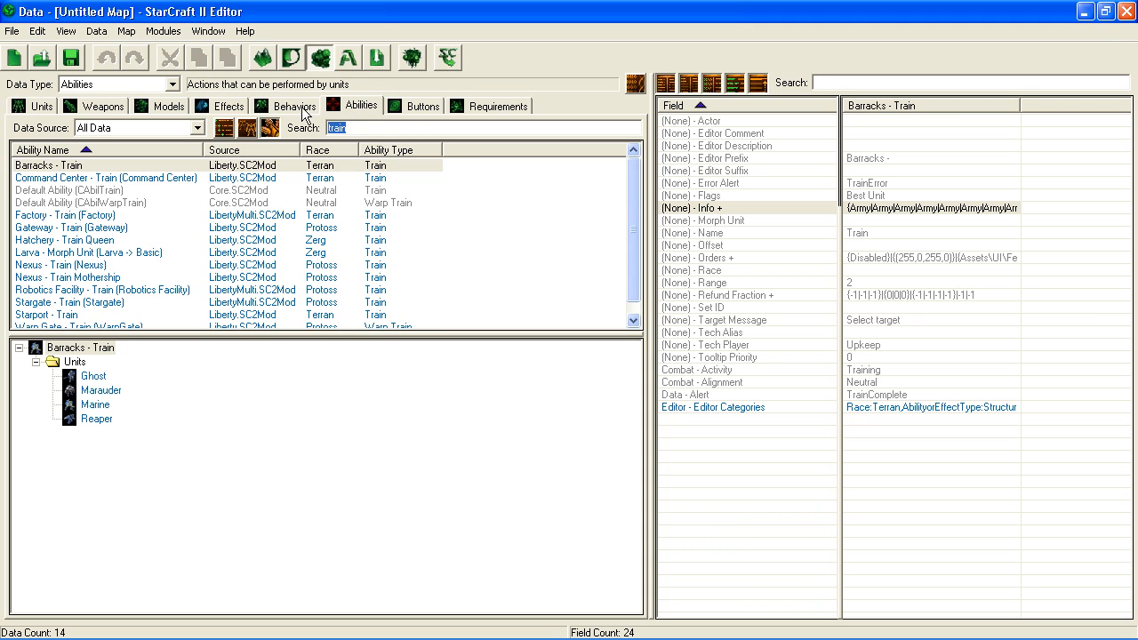
pyautogui.write('larva')
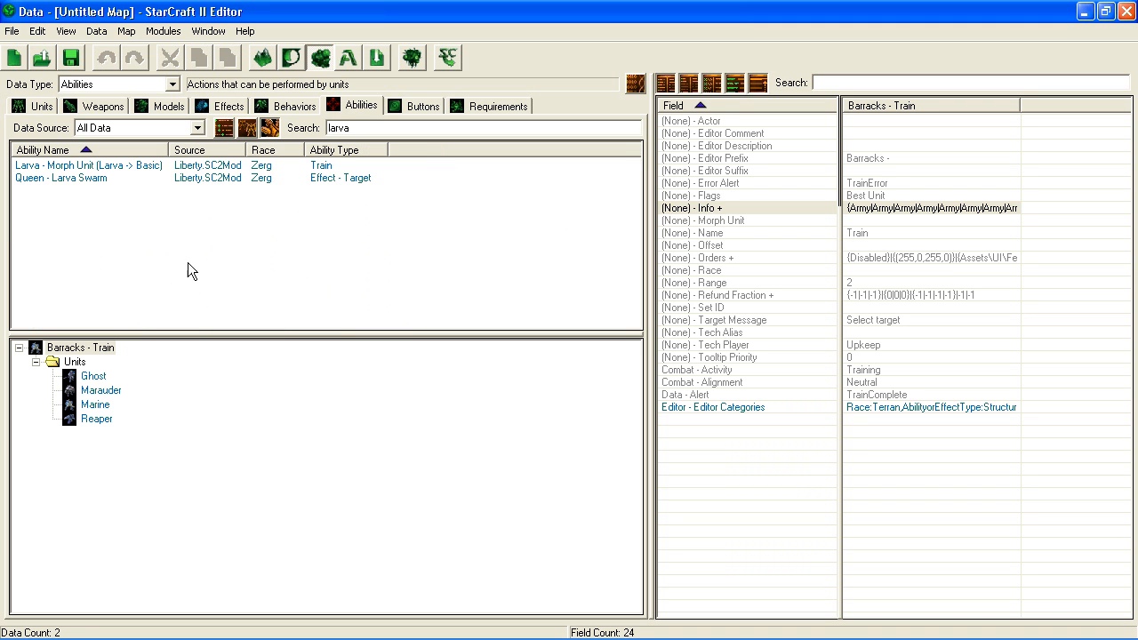
pyautogui.click(133, 166)
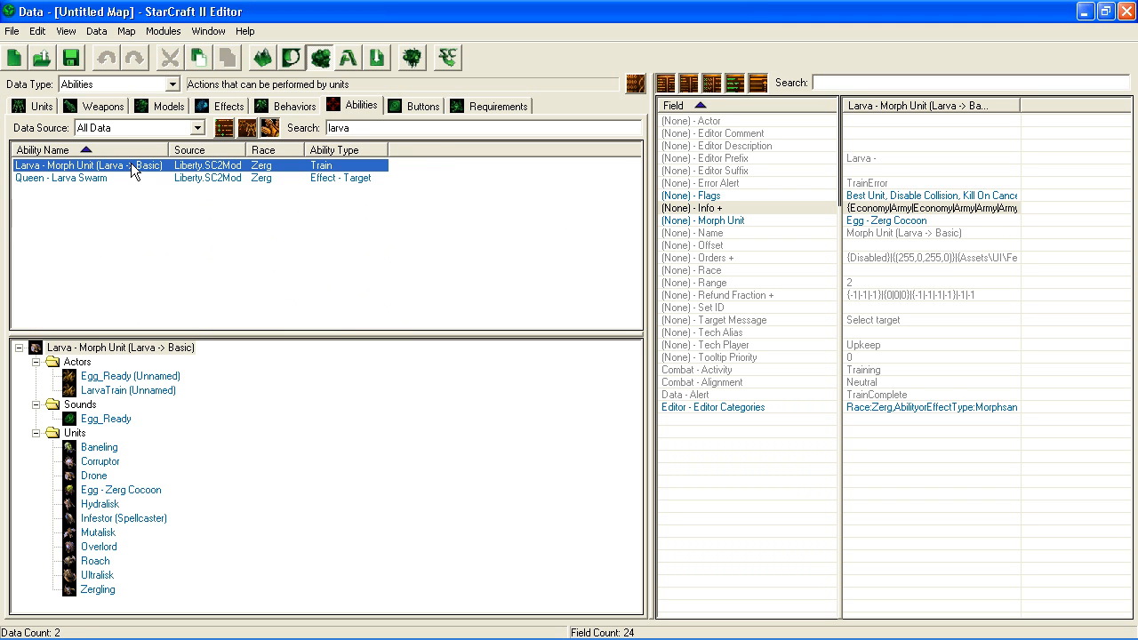
# Open the Info value of Larva - Morph Unit and look through its train commands, including the empty Train 06 and Train 09 slots
pyautogui.click(865, 224)
pyautogui.rightClick(898, 209)
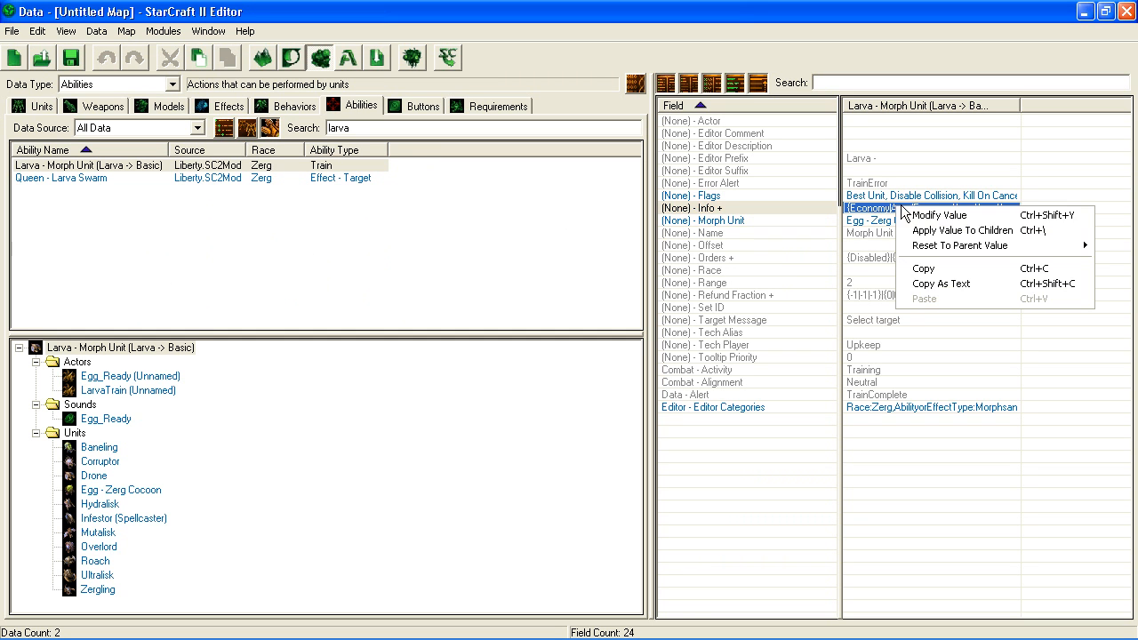
pyautogui.click(969, 218)
pyautogui.click(507, 76)
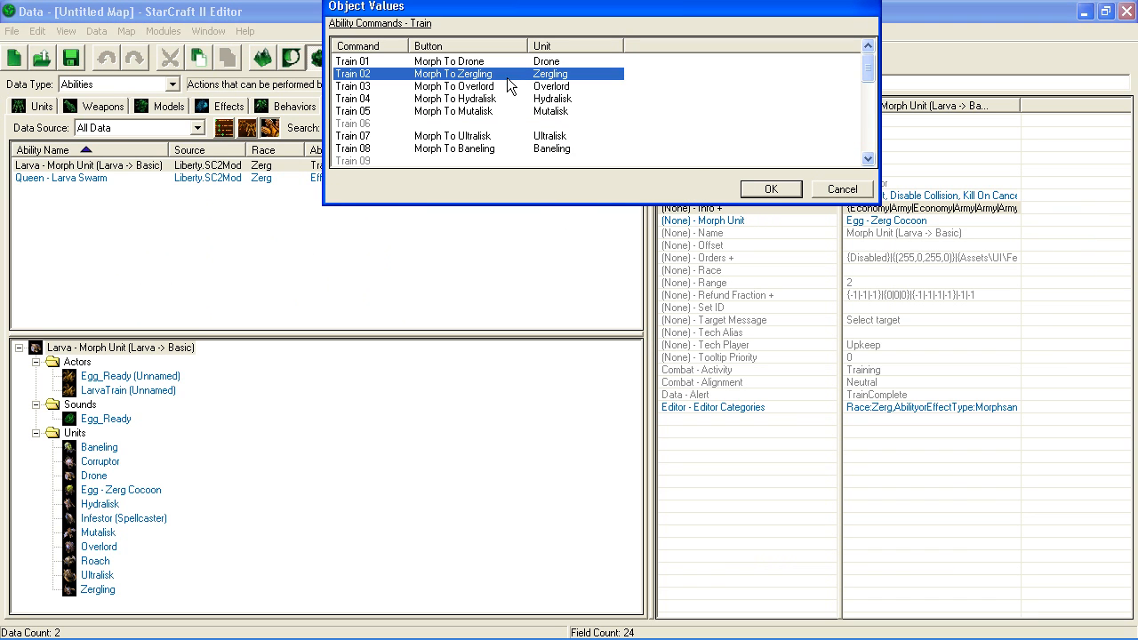
pyautogui.scroll(-2, 598, 90)
pyautogui.scroll(1, 596, 84)
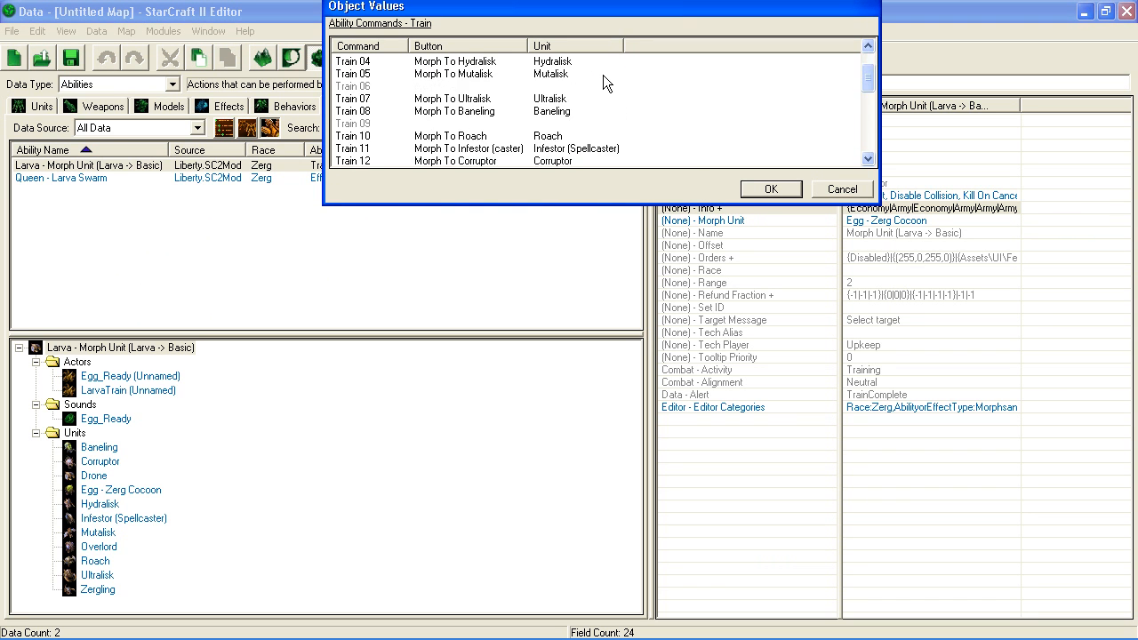
pyautogui.scroll(1, 614, 98)
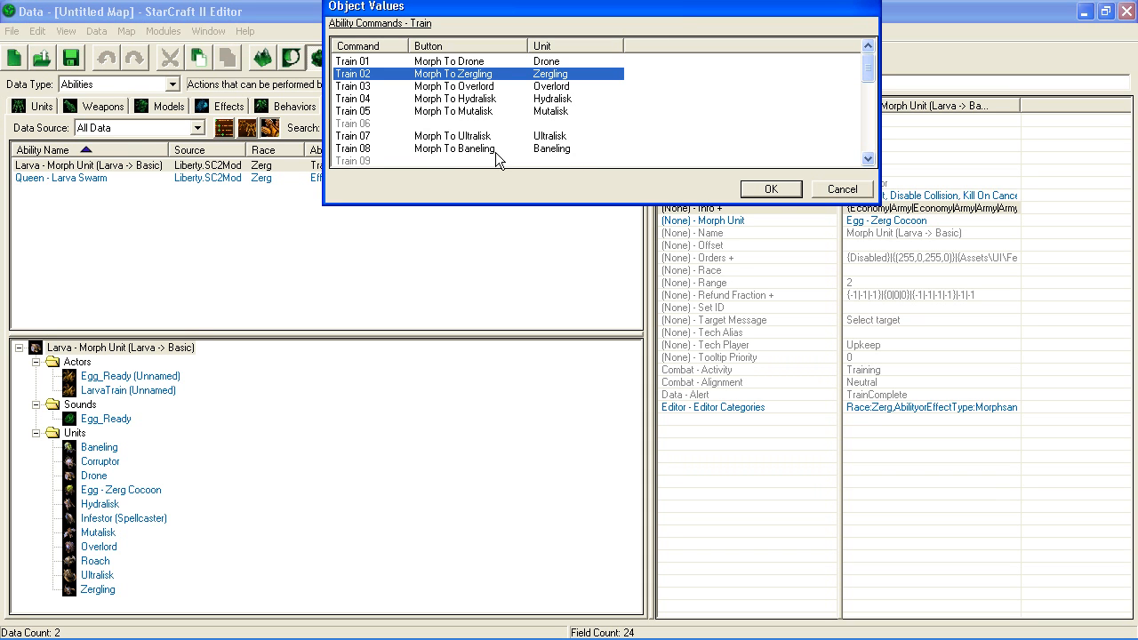
pyautogui.click(370, 124)
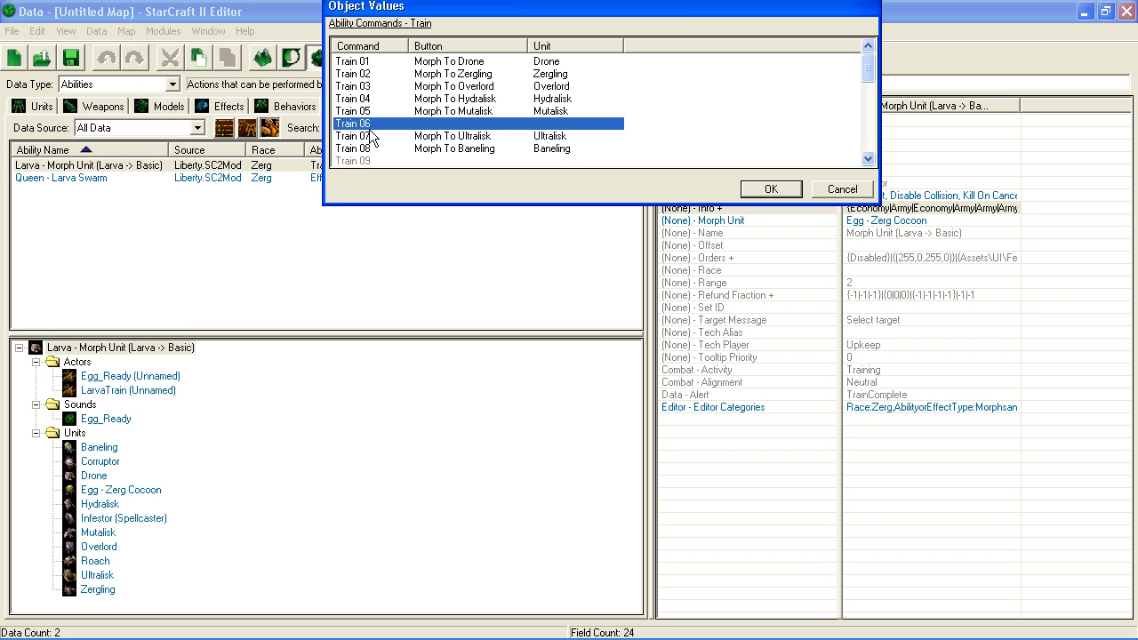
pyautogui.scroll(-1, 442, 158)
pyautogui.click(411, 122)
pyautogui.scroll(-2, 525, 125)
pyautogui.scroll(2, 542, 125)
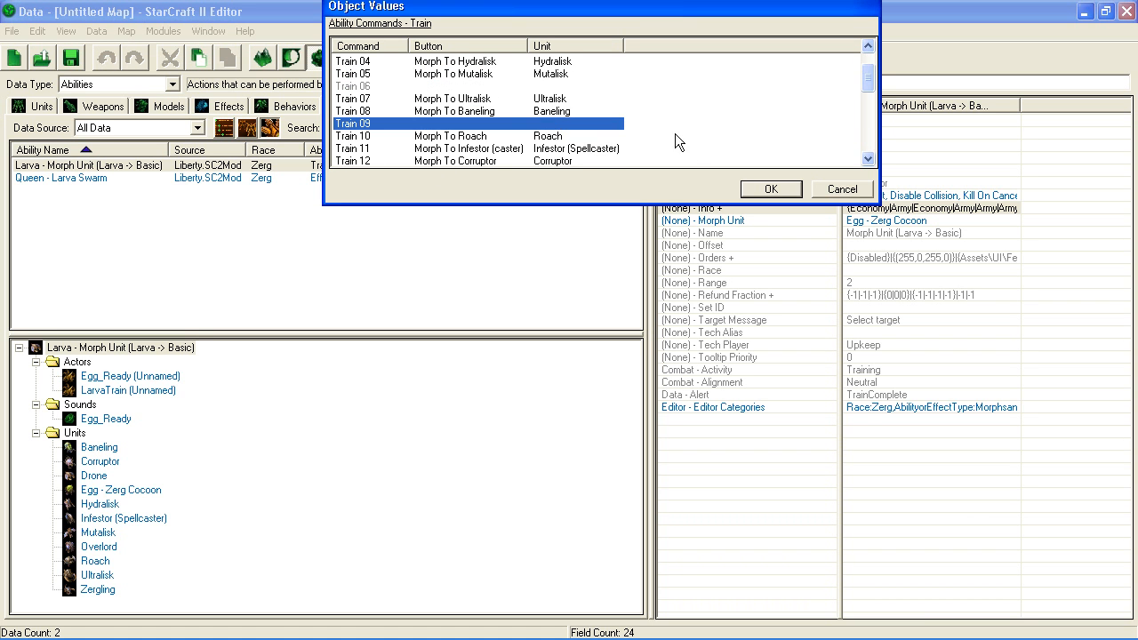
pyautogui.scroll(1, 604, 123)
# Examine the time, unit and resource cost of the Train 05 (Mutalisk) command, closing it and the command list without changes
pyautogui.rightClick(544, 120)
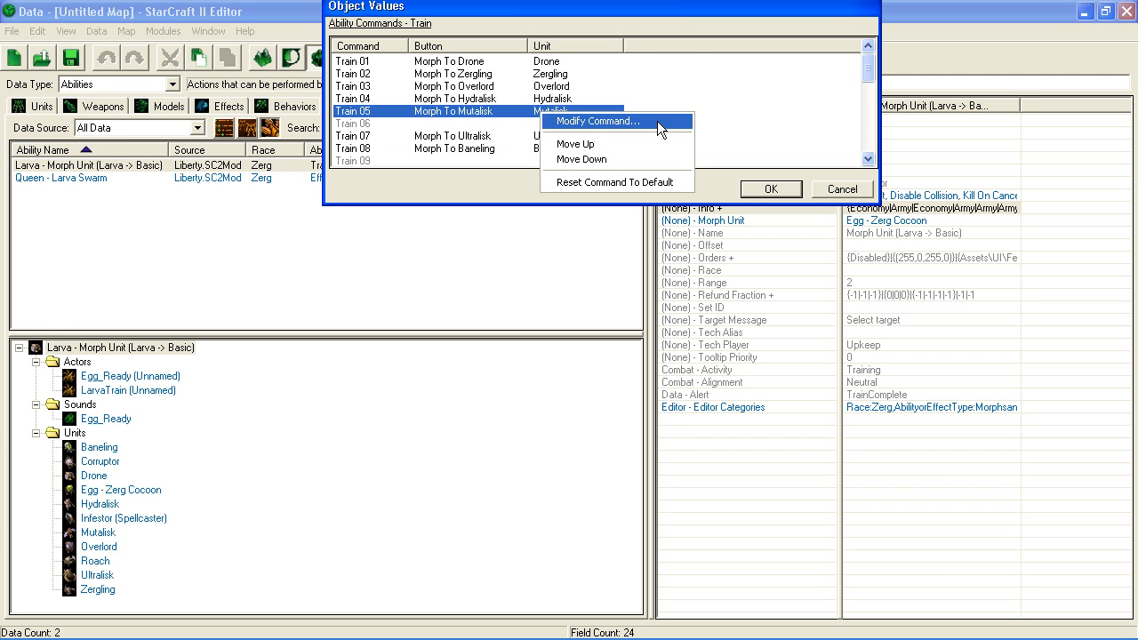
pyautogui.click(645, 122)
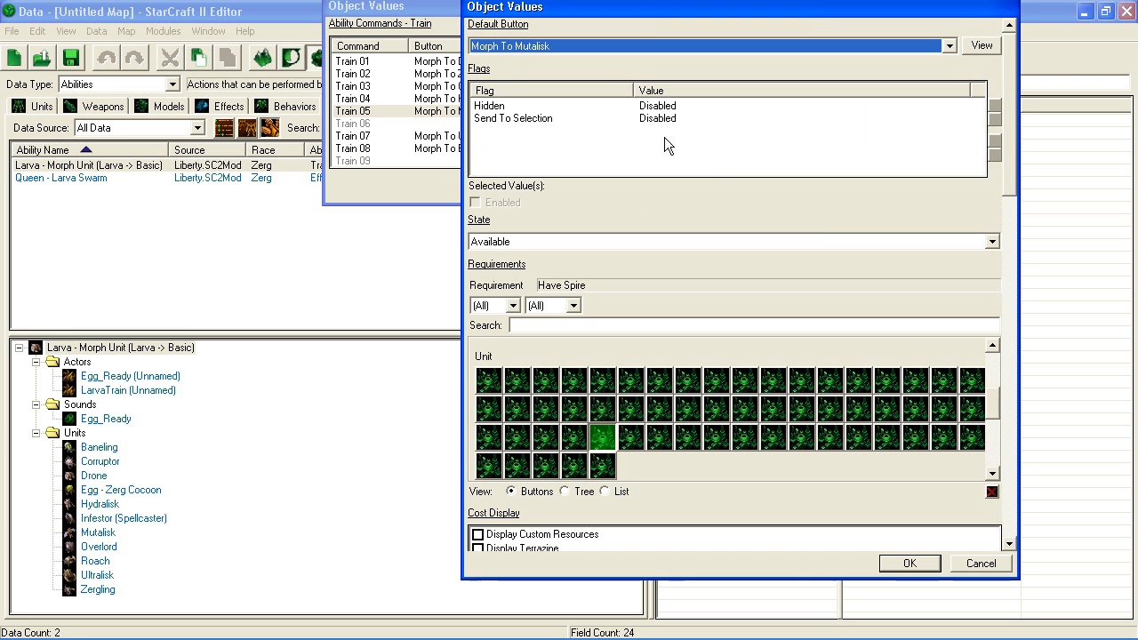
pyautogui.click(1009, 186)
pyautogui.moveTo(1009, 185); pyautogui.dragTo(1046, 510)
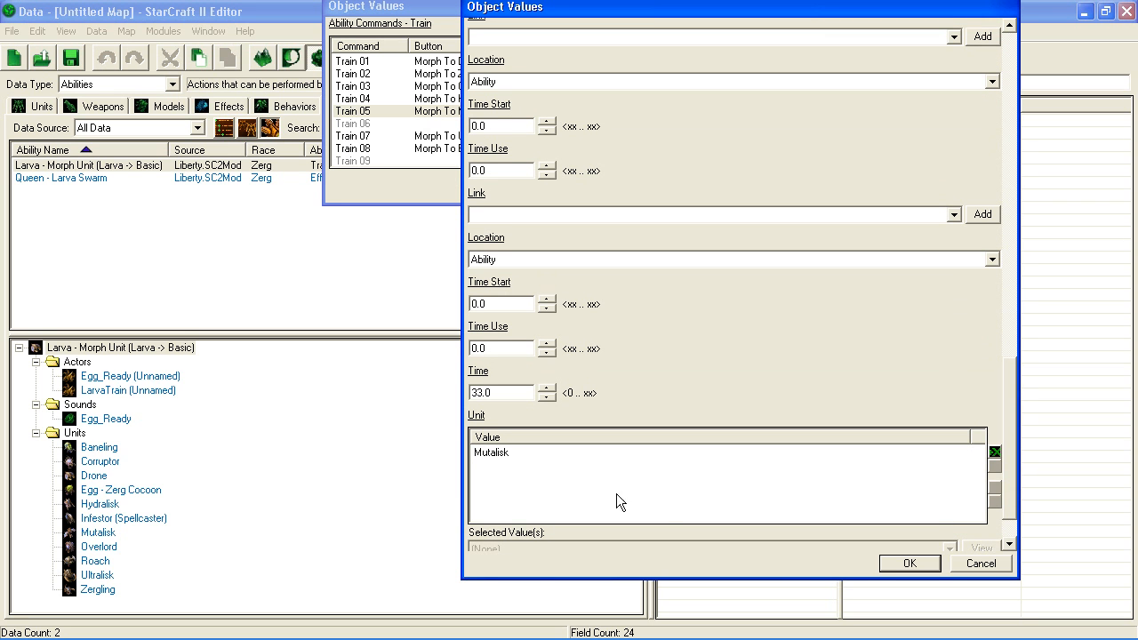
pyautogui.click(494, 455)
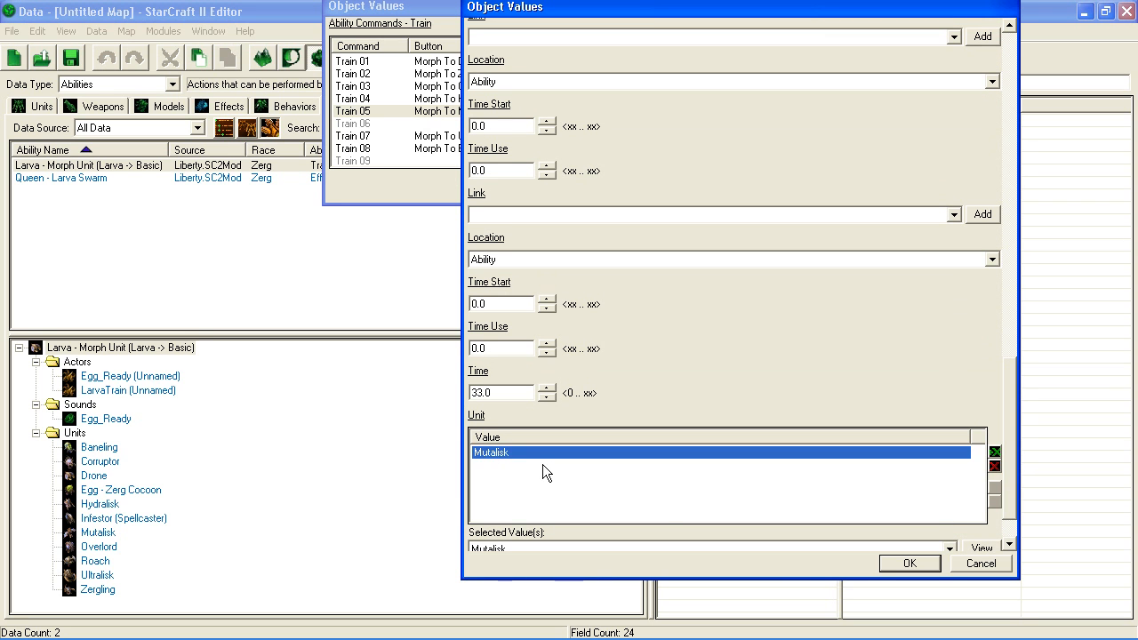
pyautogui.moveTo(1015, 388); pyautogui.dragTo(1017, 445)
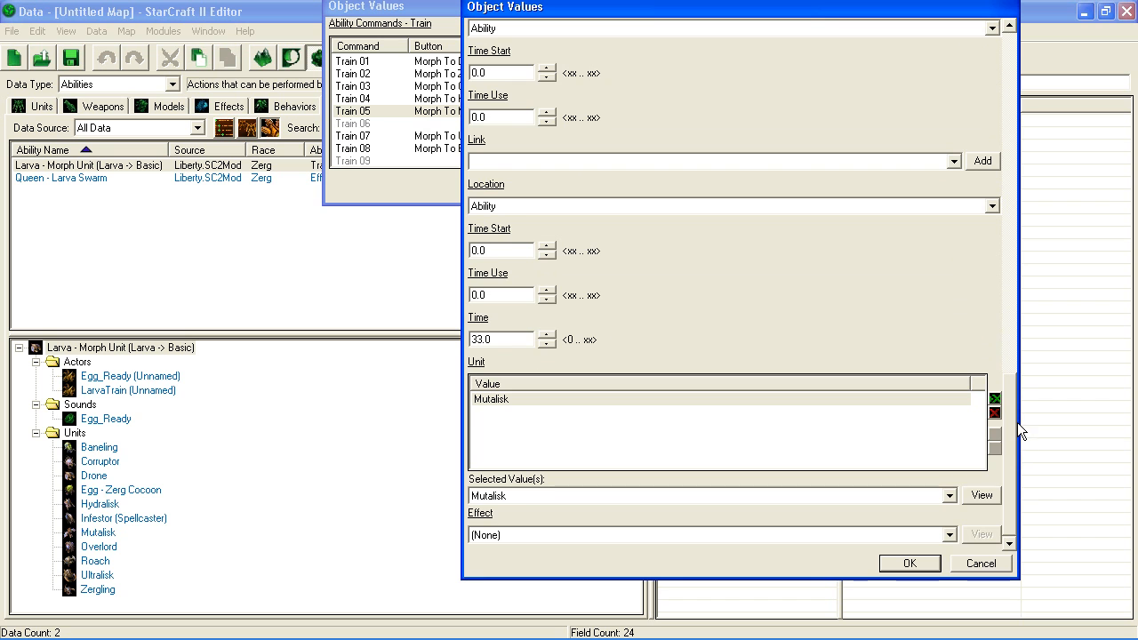
pyautogui.moveTo(1018, 422); pyautogui.dragTo(1025, 229)
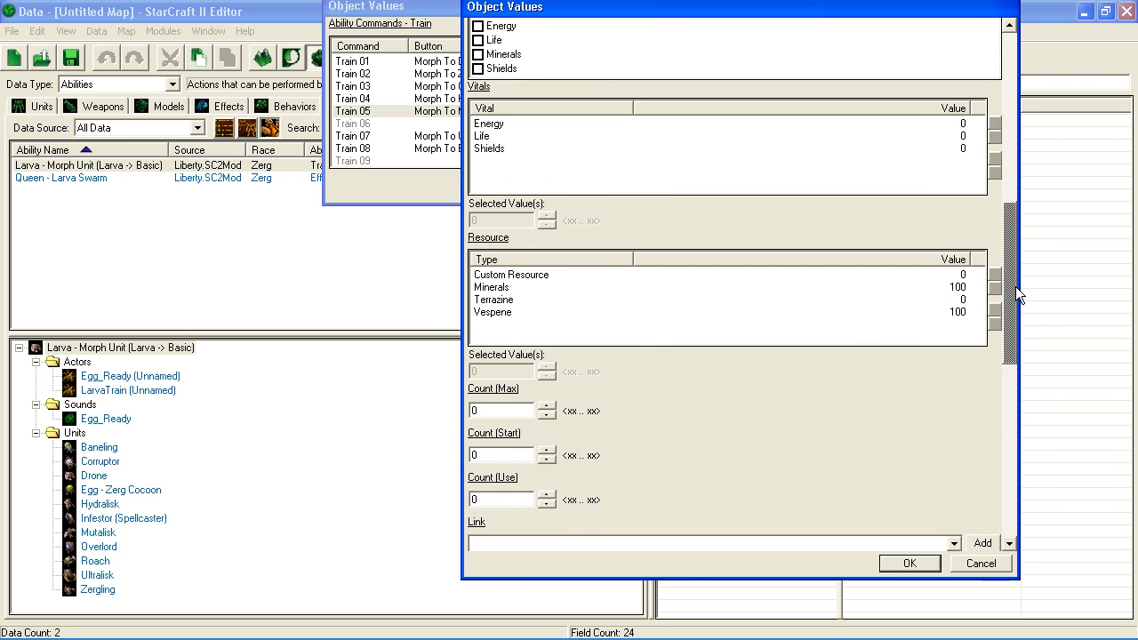
pyautogui.moveTo(1014, 286)
pyautogui.mouseDown()
pyautogui.moveTo(1043, 81)
pyautogui.moveTo(1019, 321)
pyautogui.moveTo(1009, 285)
pyautogui.mouseUp()
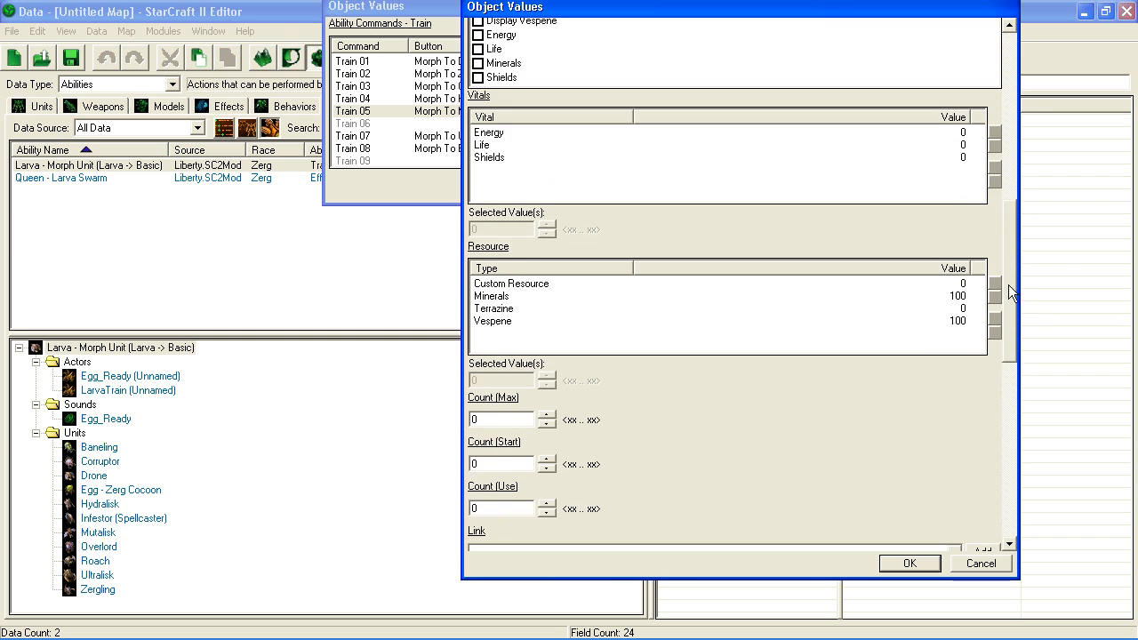
pyautogui.click(981, 564)
pyautogui.click(841, 191)
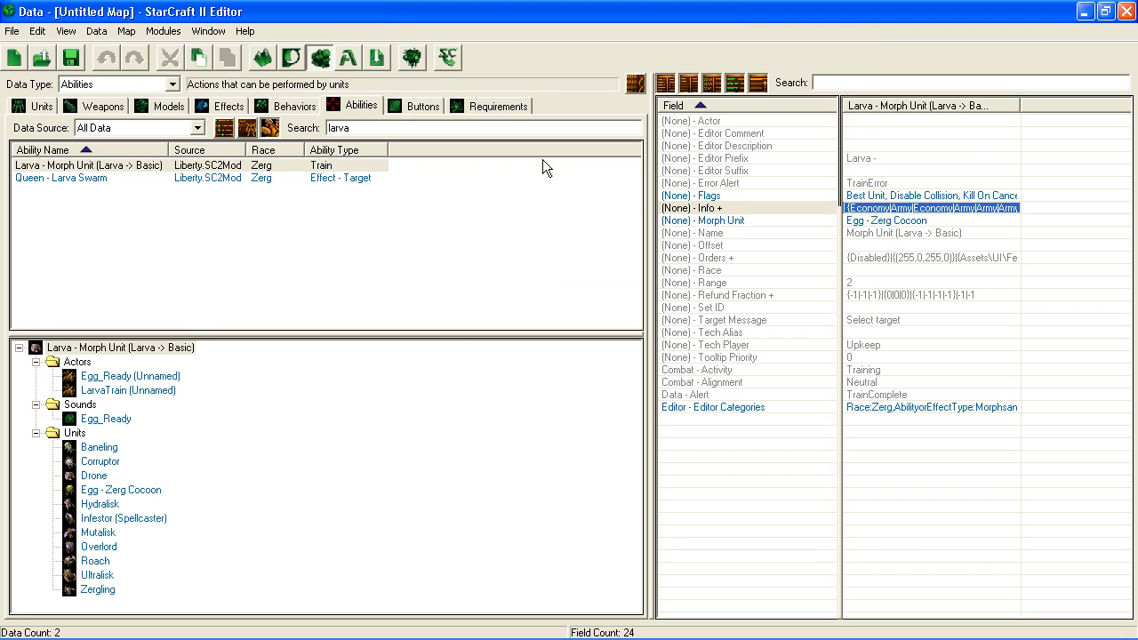
# Search the units for mutalisk, select the Mutalisk unit and examine its Stats fields, including Supplies and Score - Kill
pyautogui.click(39, 105)
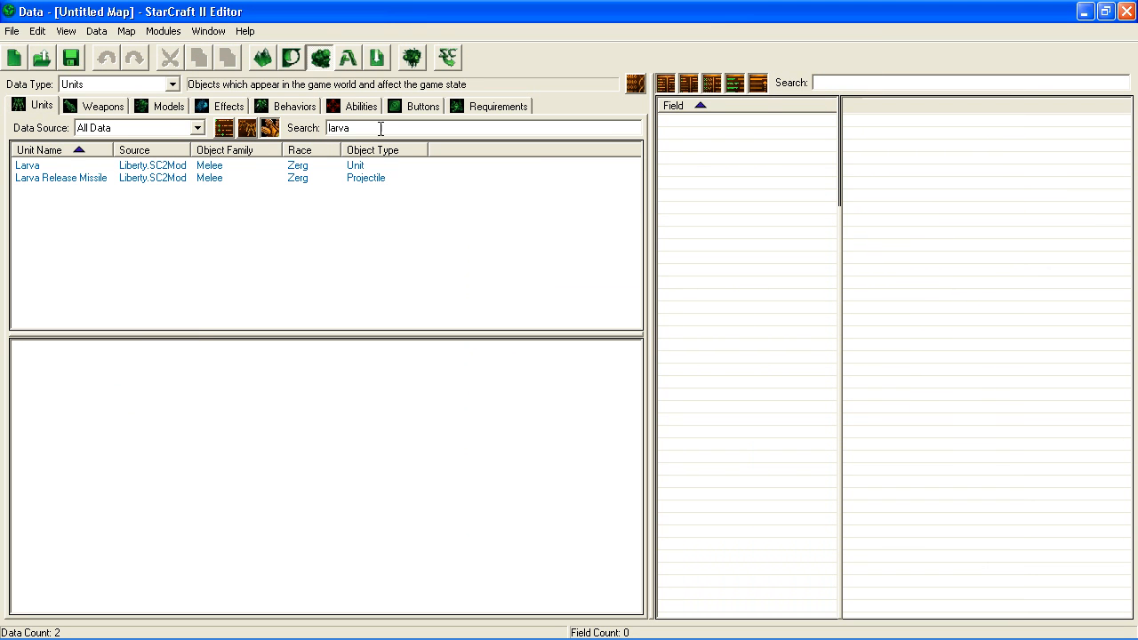
pyautogui.write('mutalisk')
pyautogui.click(149, 167)
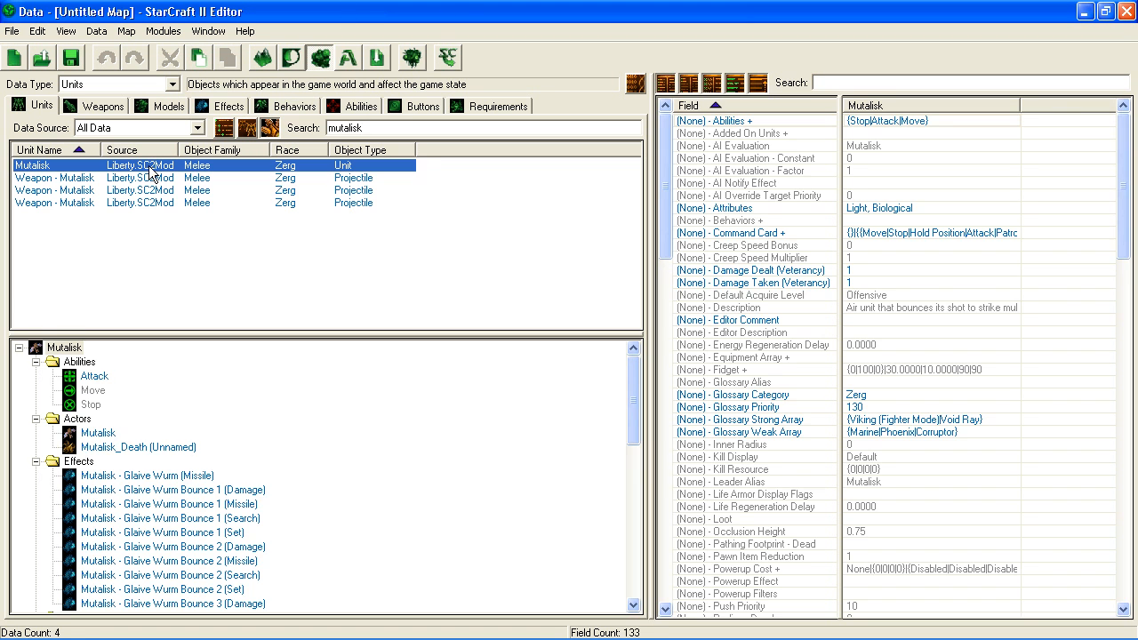
pyautogui.moveTo(1124, 191); pyautogui.dragTo(1101, 626)
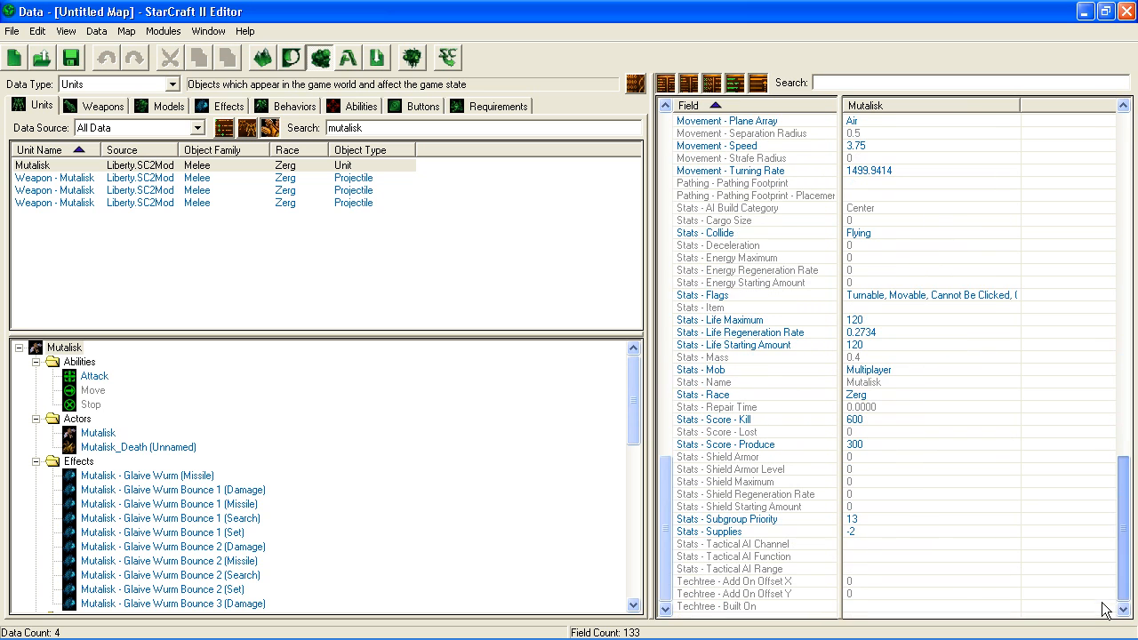
pyautogui.click(884, 530)
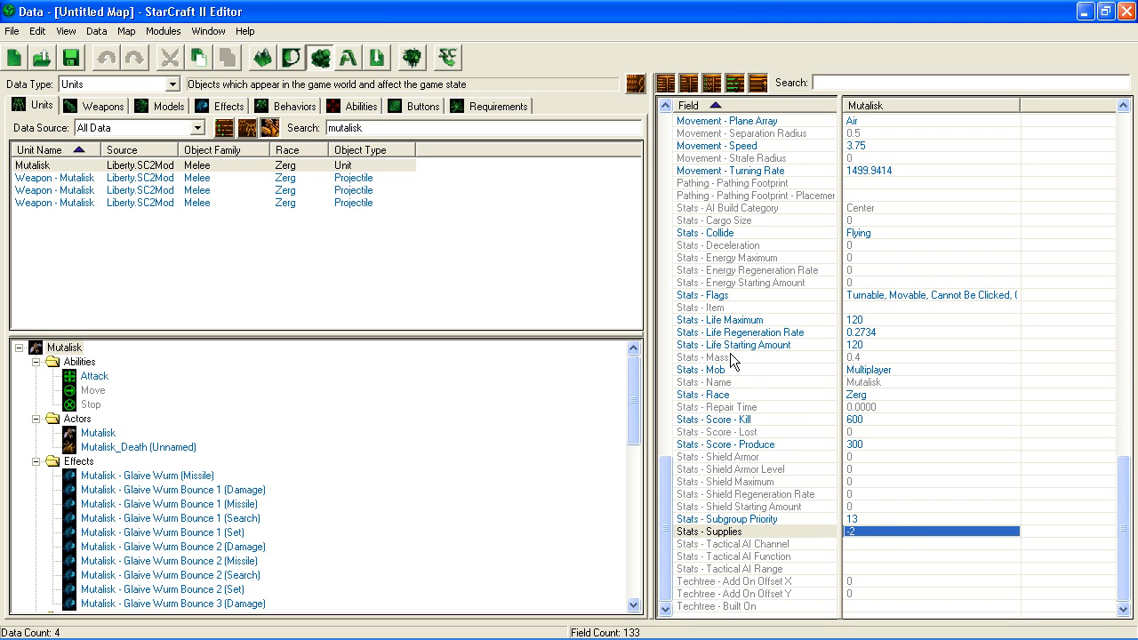
pyautogui.moveTo(733, 345); pyautogui.dragTo(735, 356)
pyautogui.click(786, 419)
pyautogui.scroll(4, 577, 200)
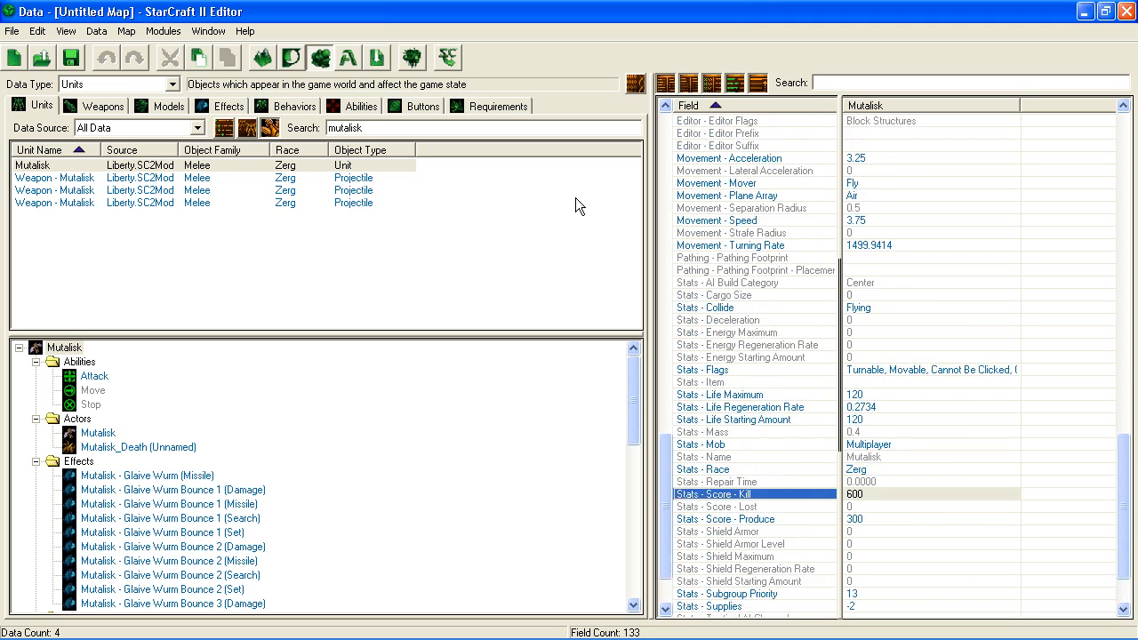
pyautogui.scroll(5, 754, 229)
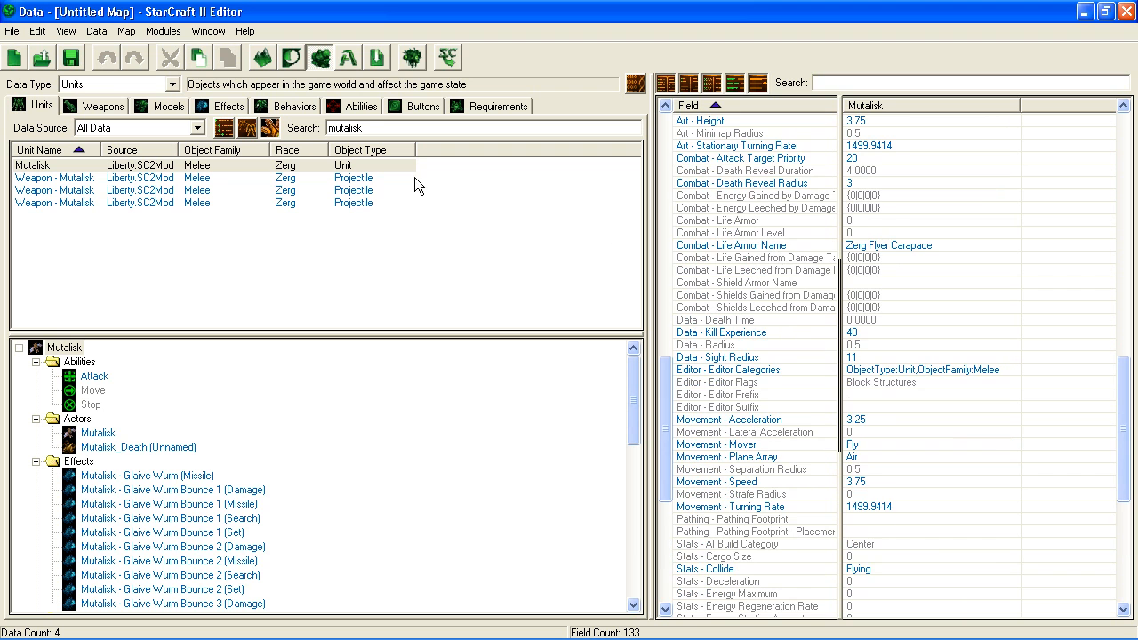
# Return to the abilities, search for larva again and view the Larva - Morph Unit fields, clearing the selection without changes
pyautogui.click(363, 108)
pyautogui.moveTo(374, 131); pyautogui.dragTo(207, 123)
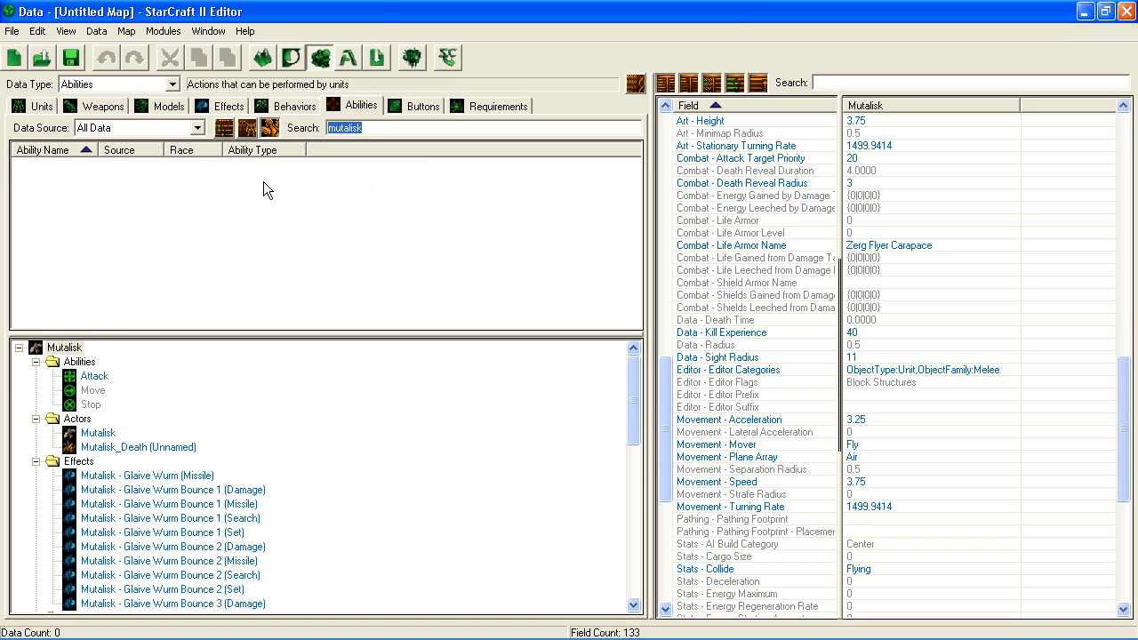
pyautogui.write('larva')
pyautogui.click(146, 166)
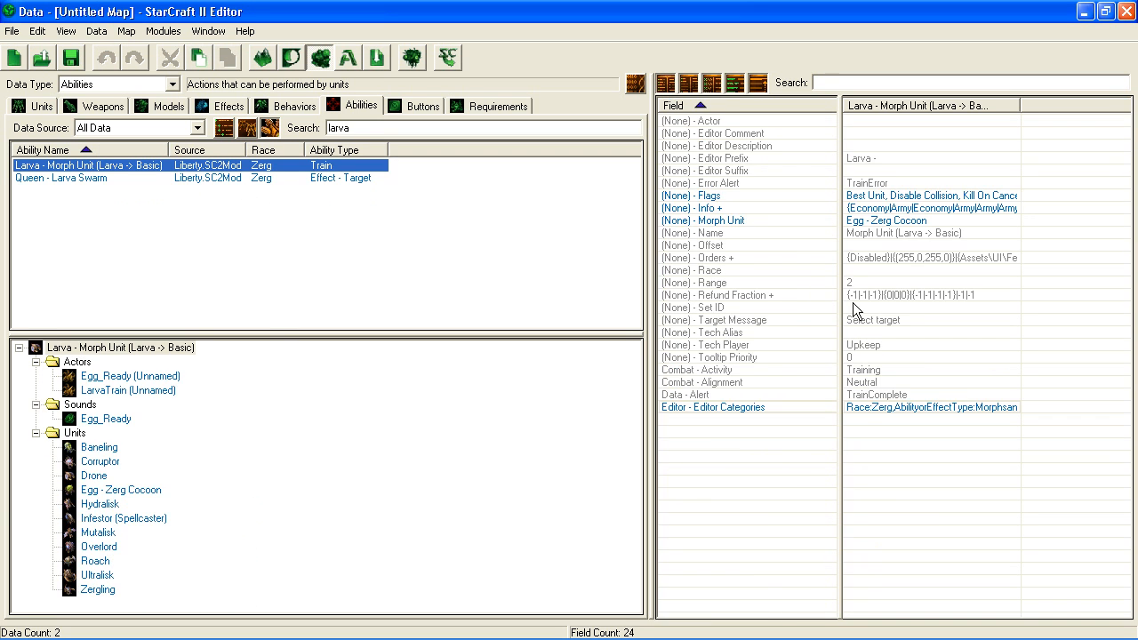
pyautogui.rightClick(870, 207)
pyautogui.click(349, 279)
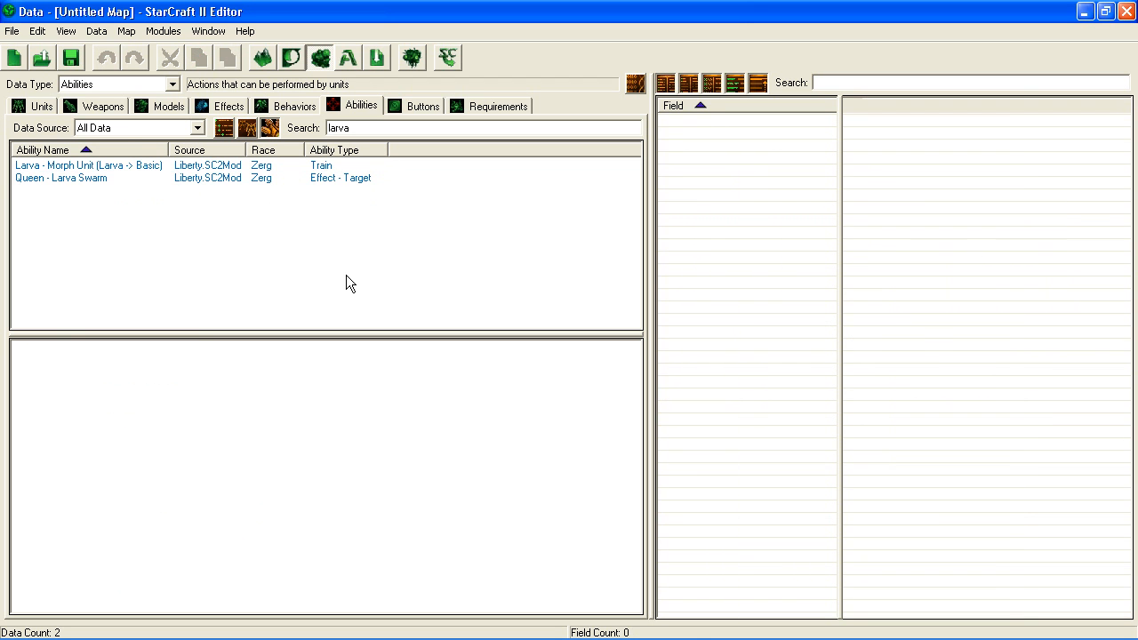
# Search the units for barracks and select the Barracks structure
pyautogui.click(32, 109)
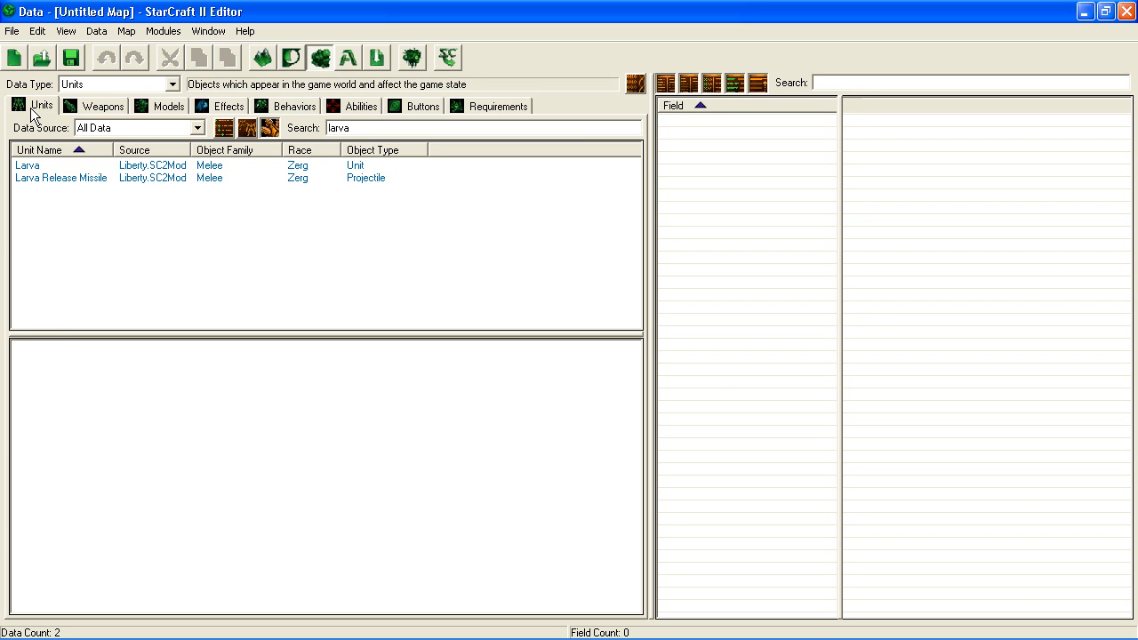
pyautogui.moveTo(404, 127); pyautogui.dragTo(290, 127)
pyautogui.write('barracks')
pyautogui.click(62, 165)
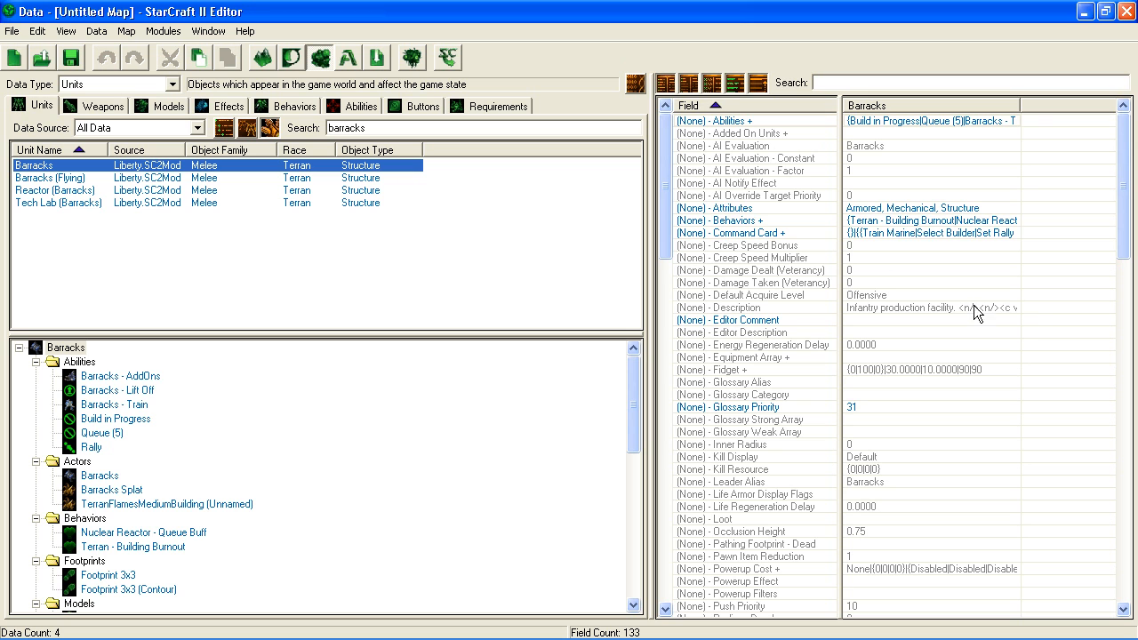
# Open the Command Card value of the Barracks and look through its numbered command cards, returning to card 1
pyautogui.rightClick(869, 234)
pyautogui.click(884, 242)
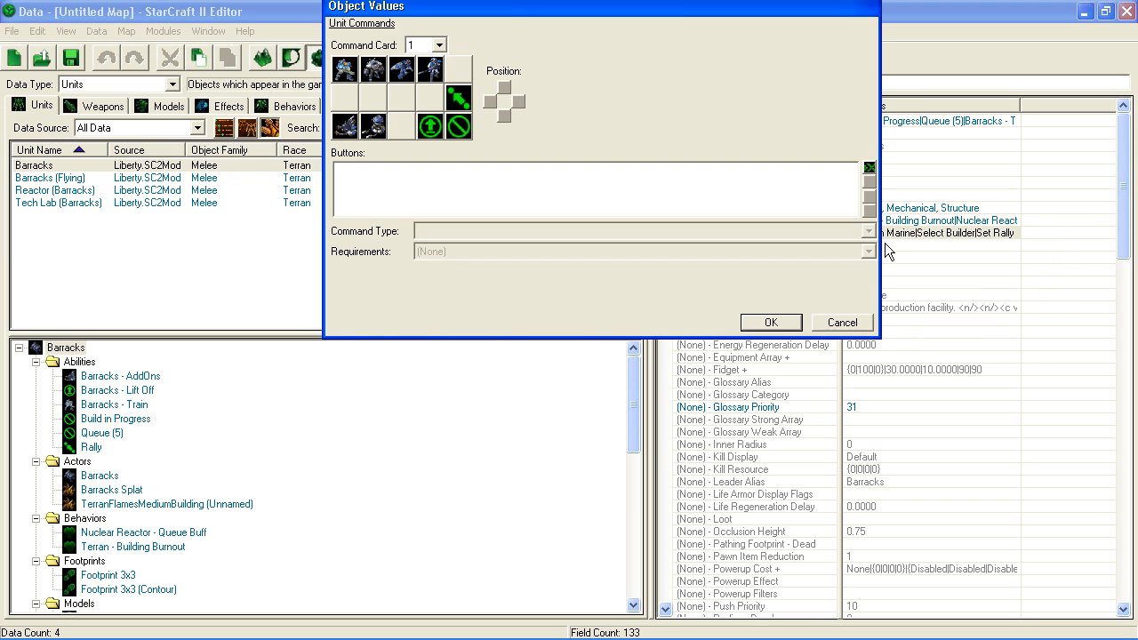
pyautogui.click(440, 45)
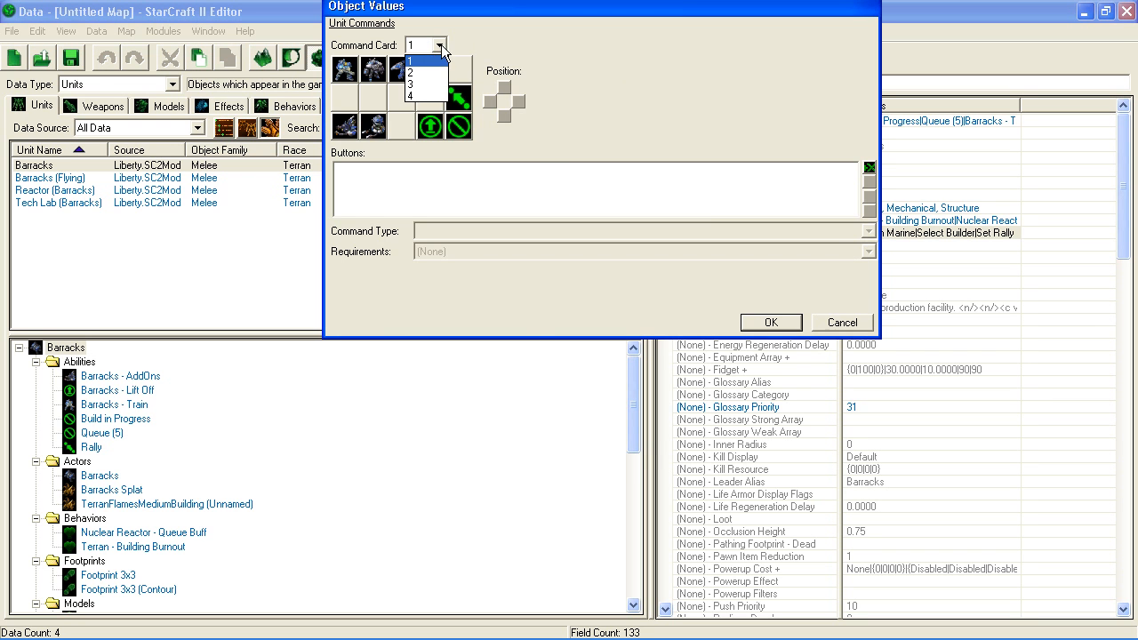
pyautogui.click(427, 72)
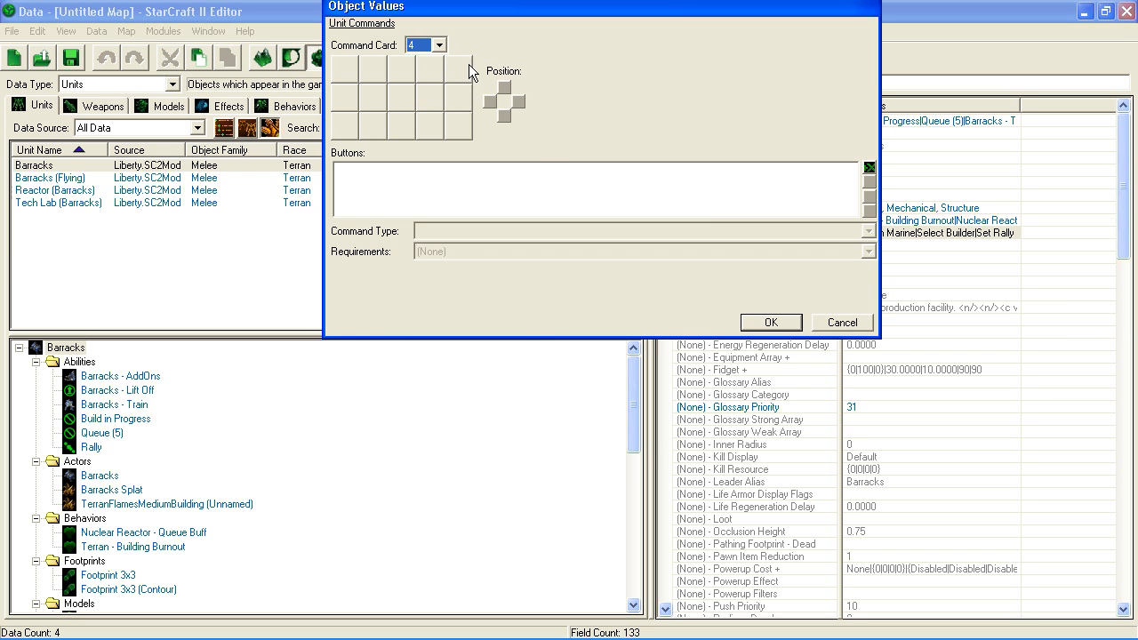
pyautogui.scroll(3, 464, 70)
pyautogui.scroll(-3, 463, 68)
pyautogui.scroll(3, 463, 68)
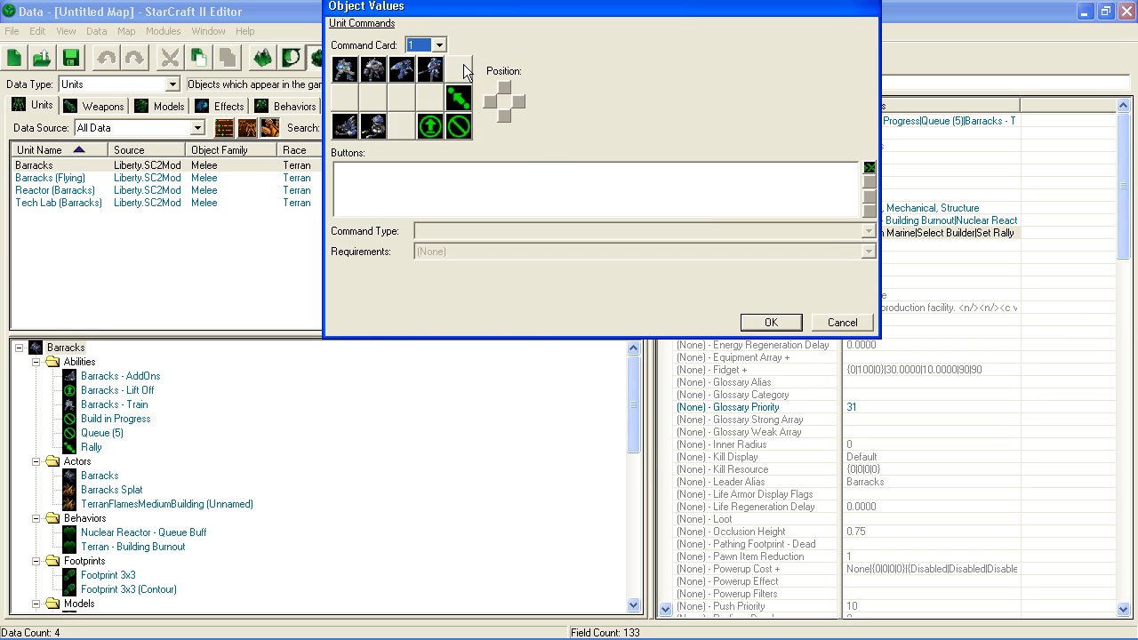